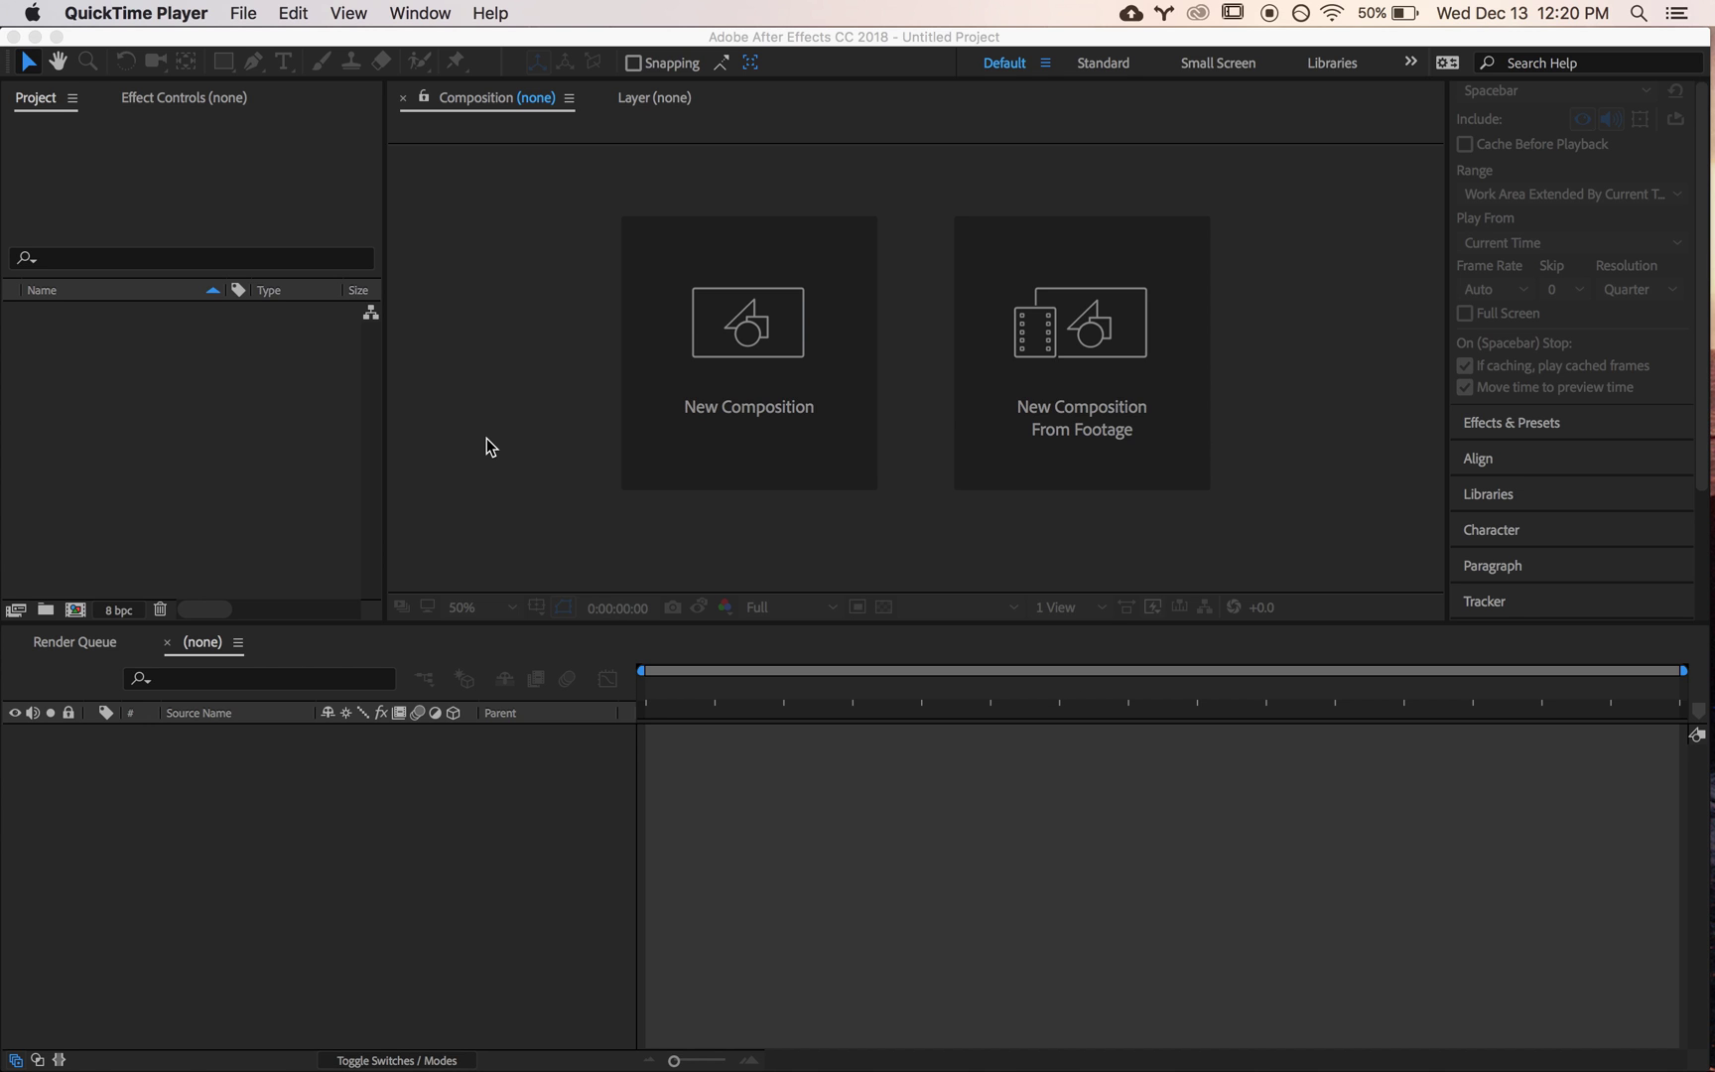
# - Make After Effects the active application, with the empty untitled project showing
pyautogui.click(310, 415)
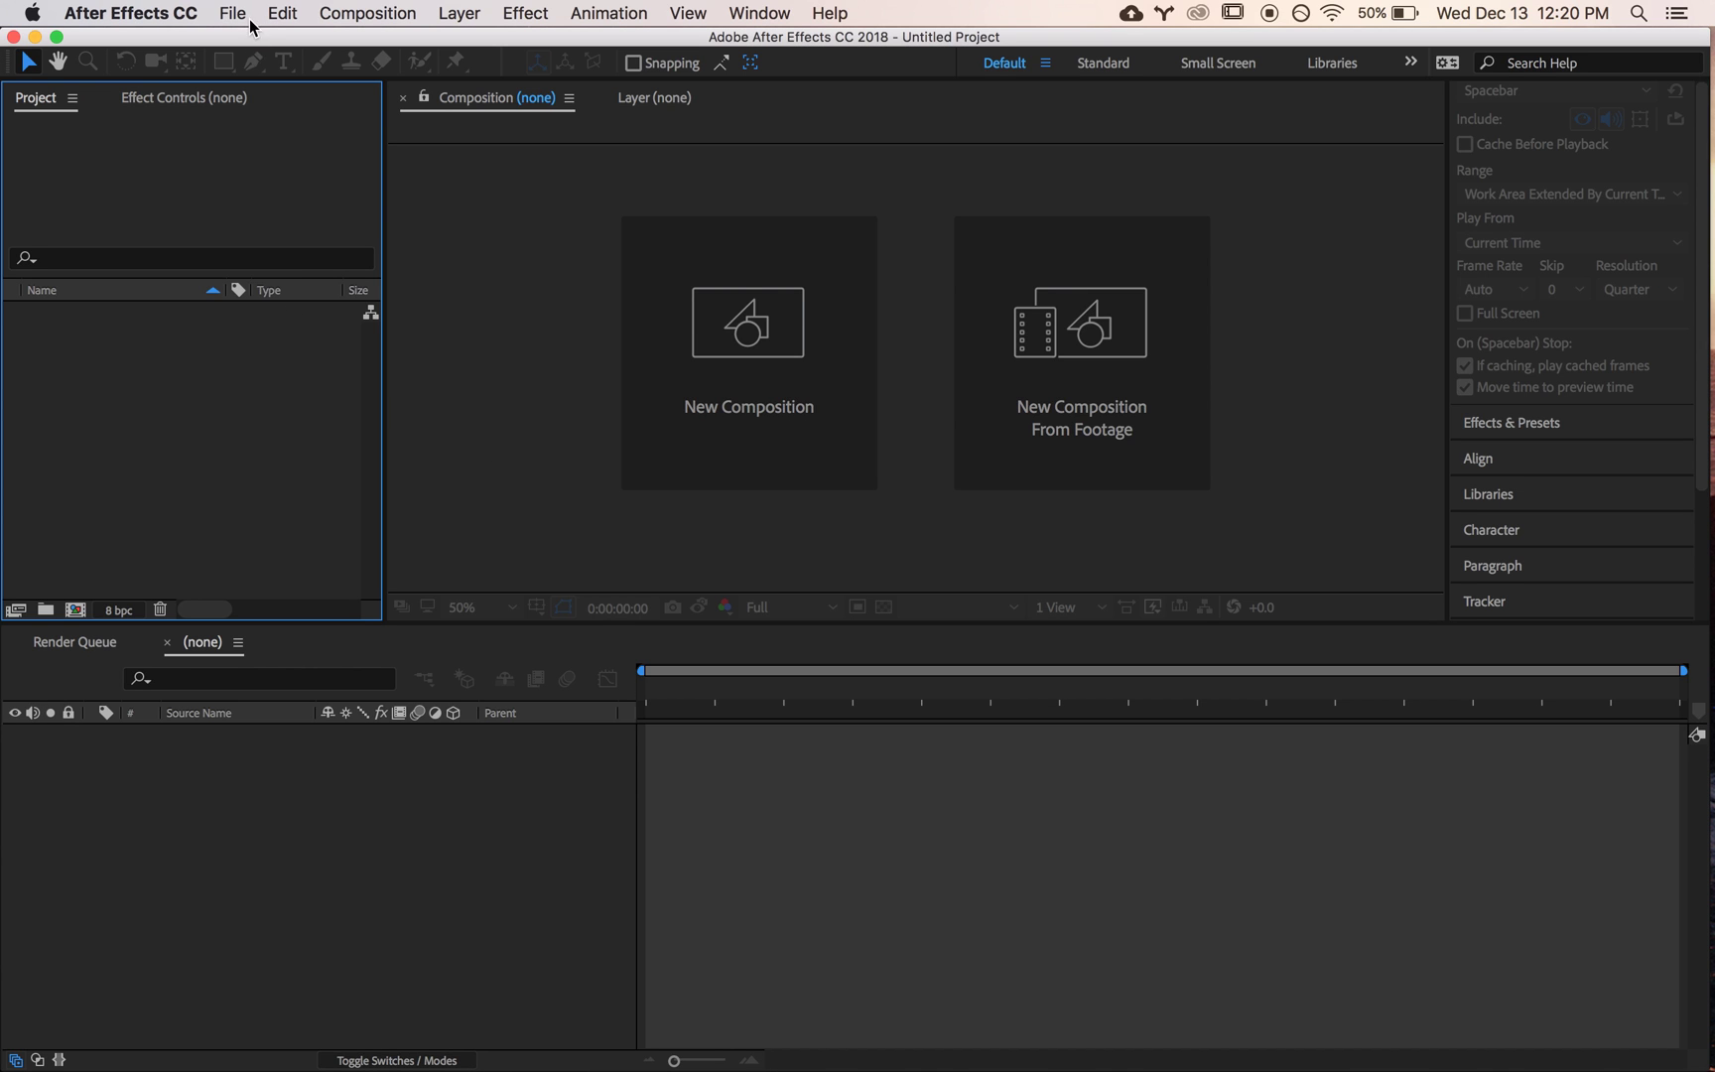
# - In the Import dialog, choose pose.1.png from Documents > Various_Projects > images > pose
pyautogui.press('super+i')
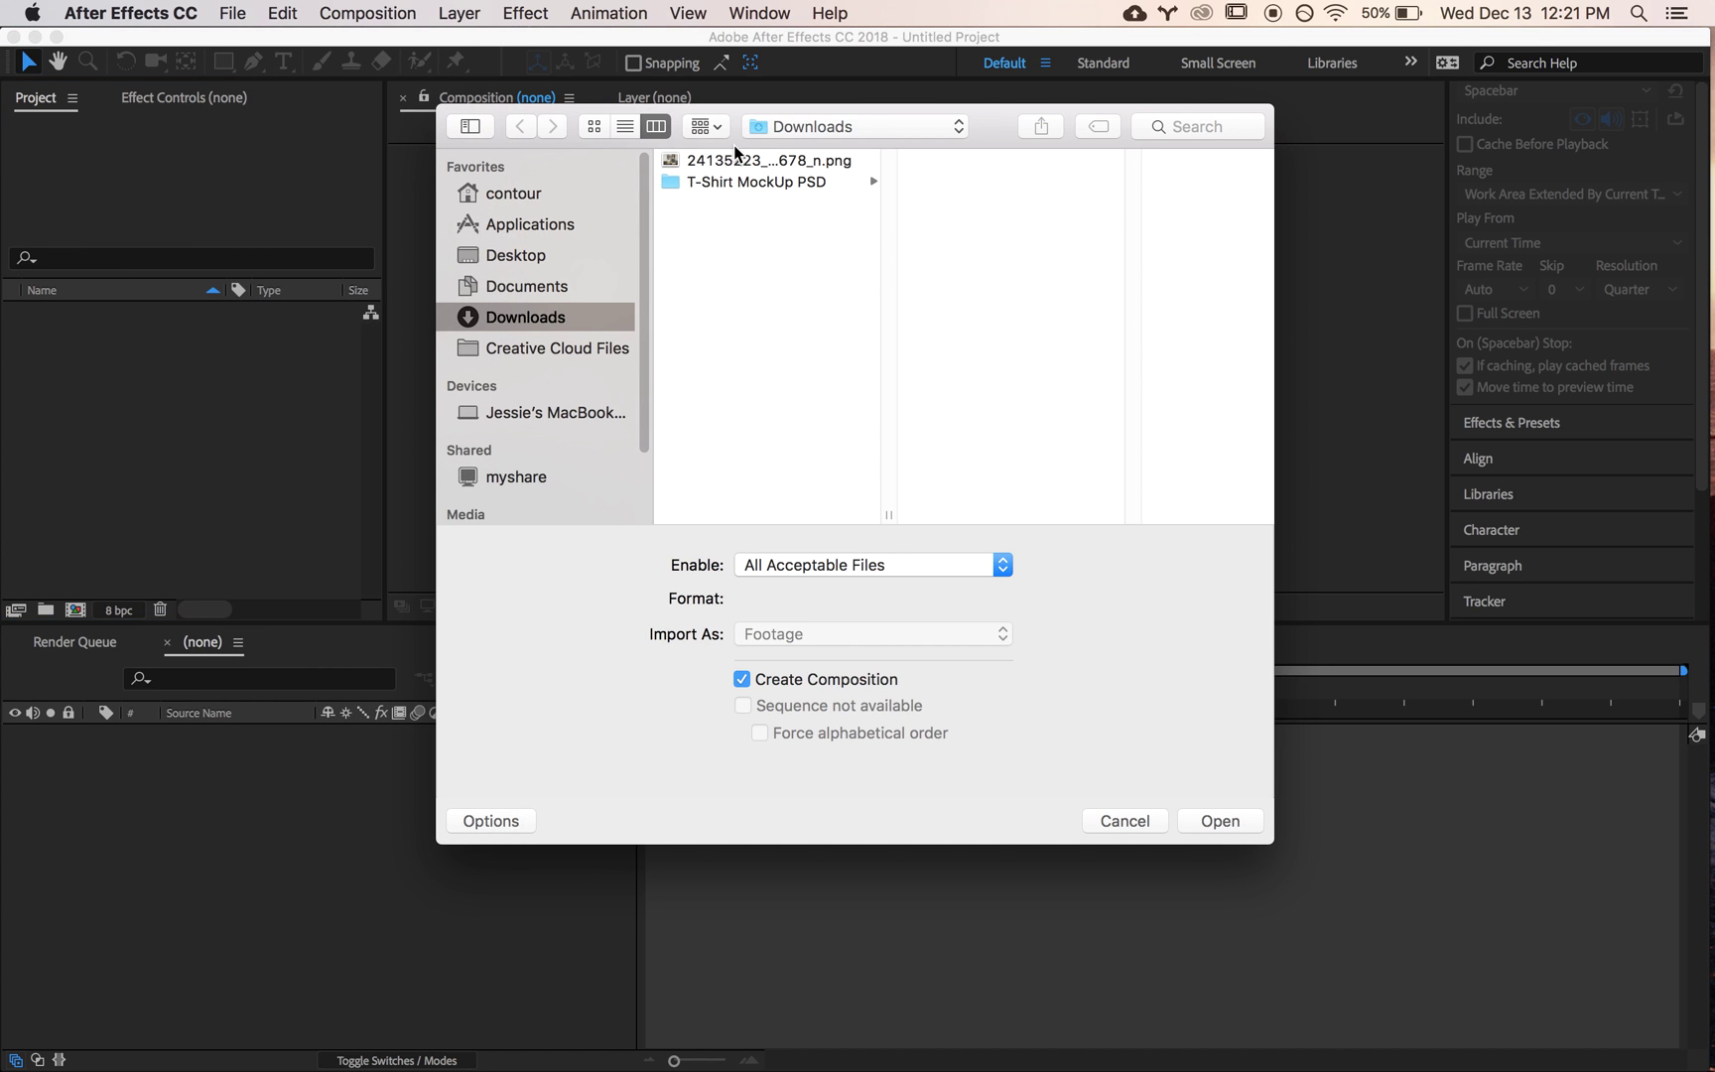
pyautogui.moveTo(740, 156); pyautogui.dragTo(633, 241)
pyautogui.click(494, 377)
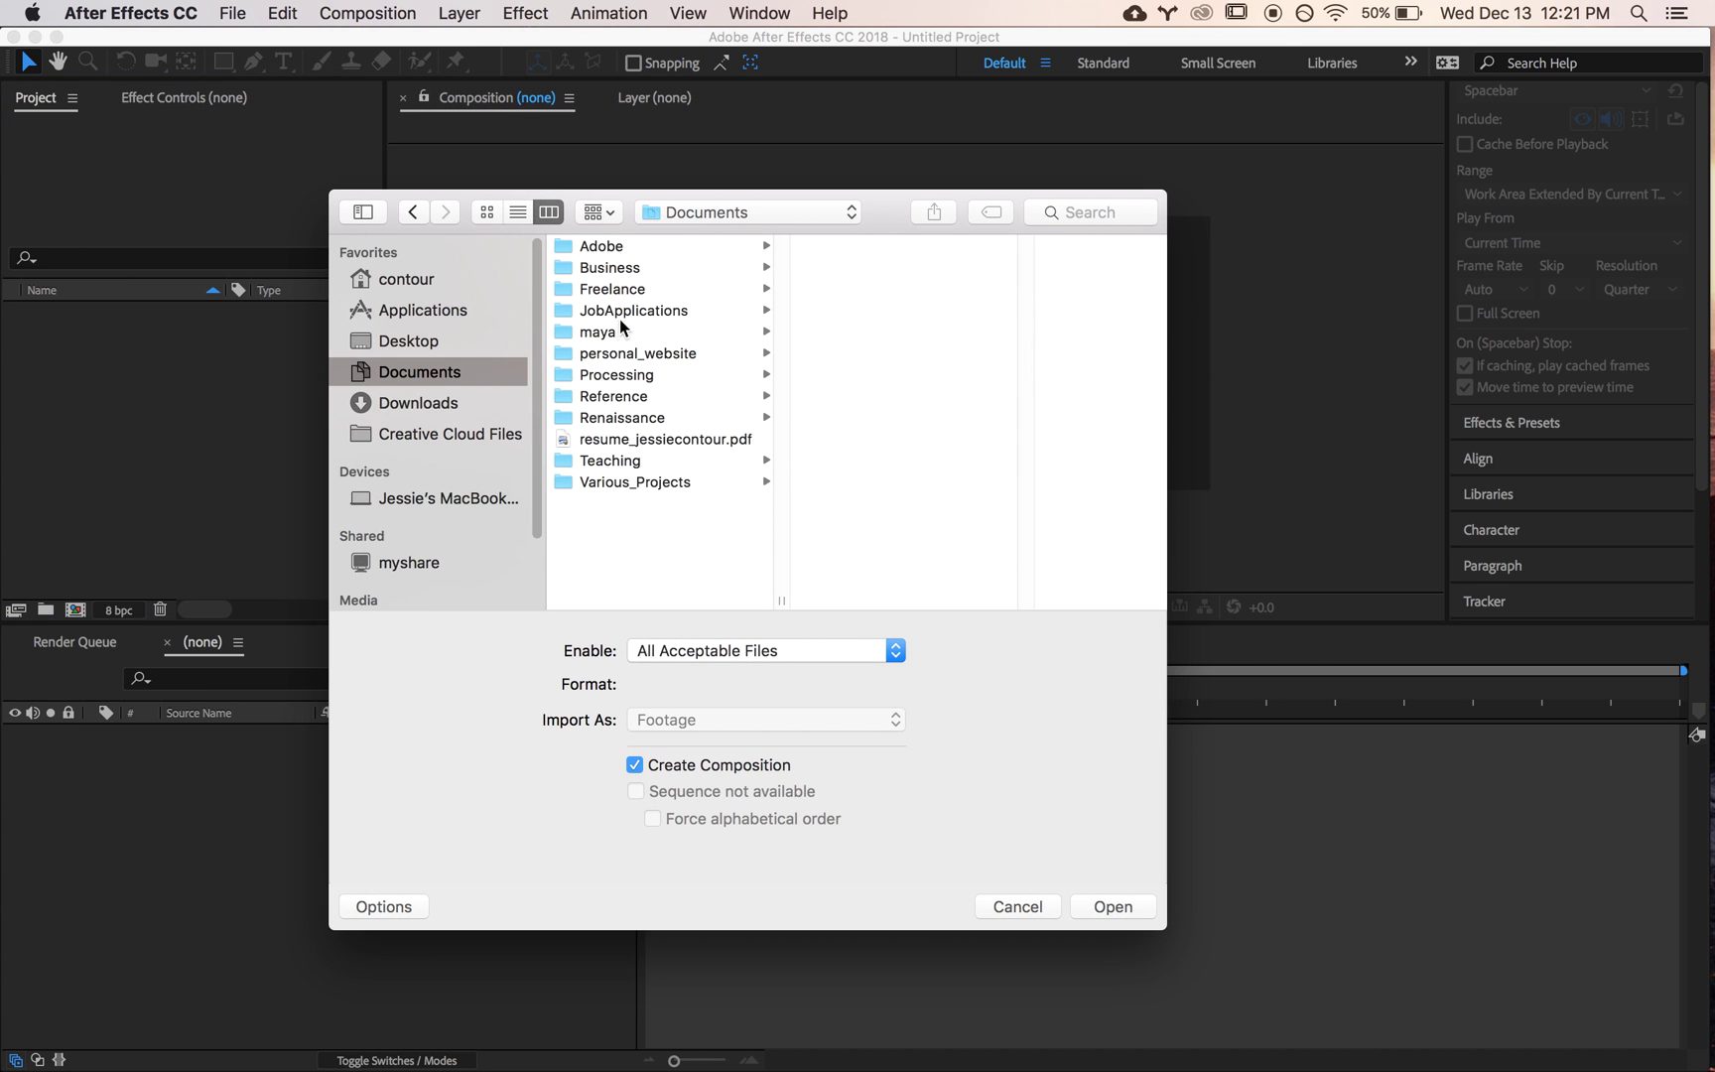
pyautogui.click(637, 475)
pyautogui.click(866, 252)
pyautogui.click(987, 360)
pyautogui.click(989, 247)
pyautogui.scroll(-5, 1029, 255)
pyautogui.scroll(-10, 1031, 251)
pyautogui.scroll(15, 1031, 250)
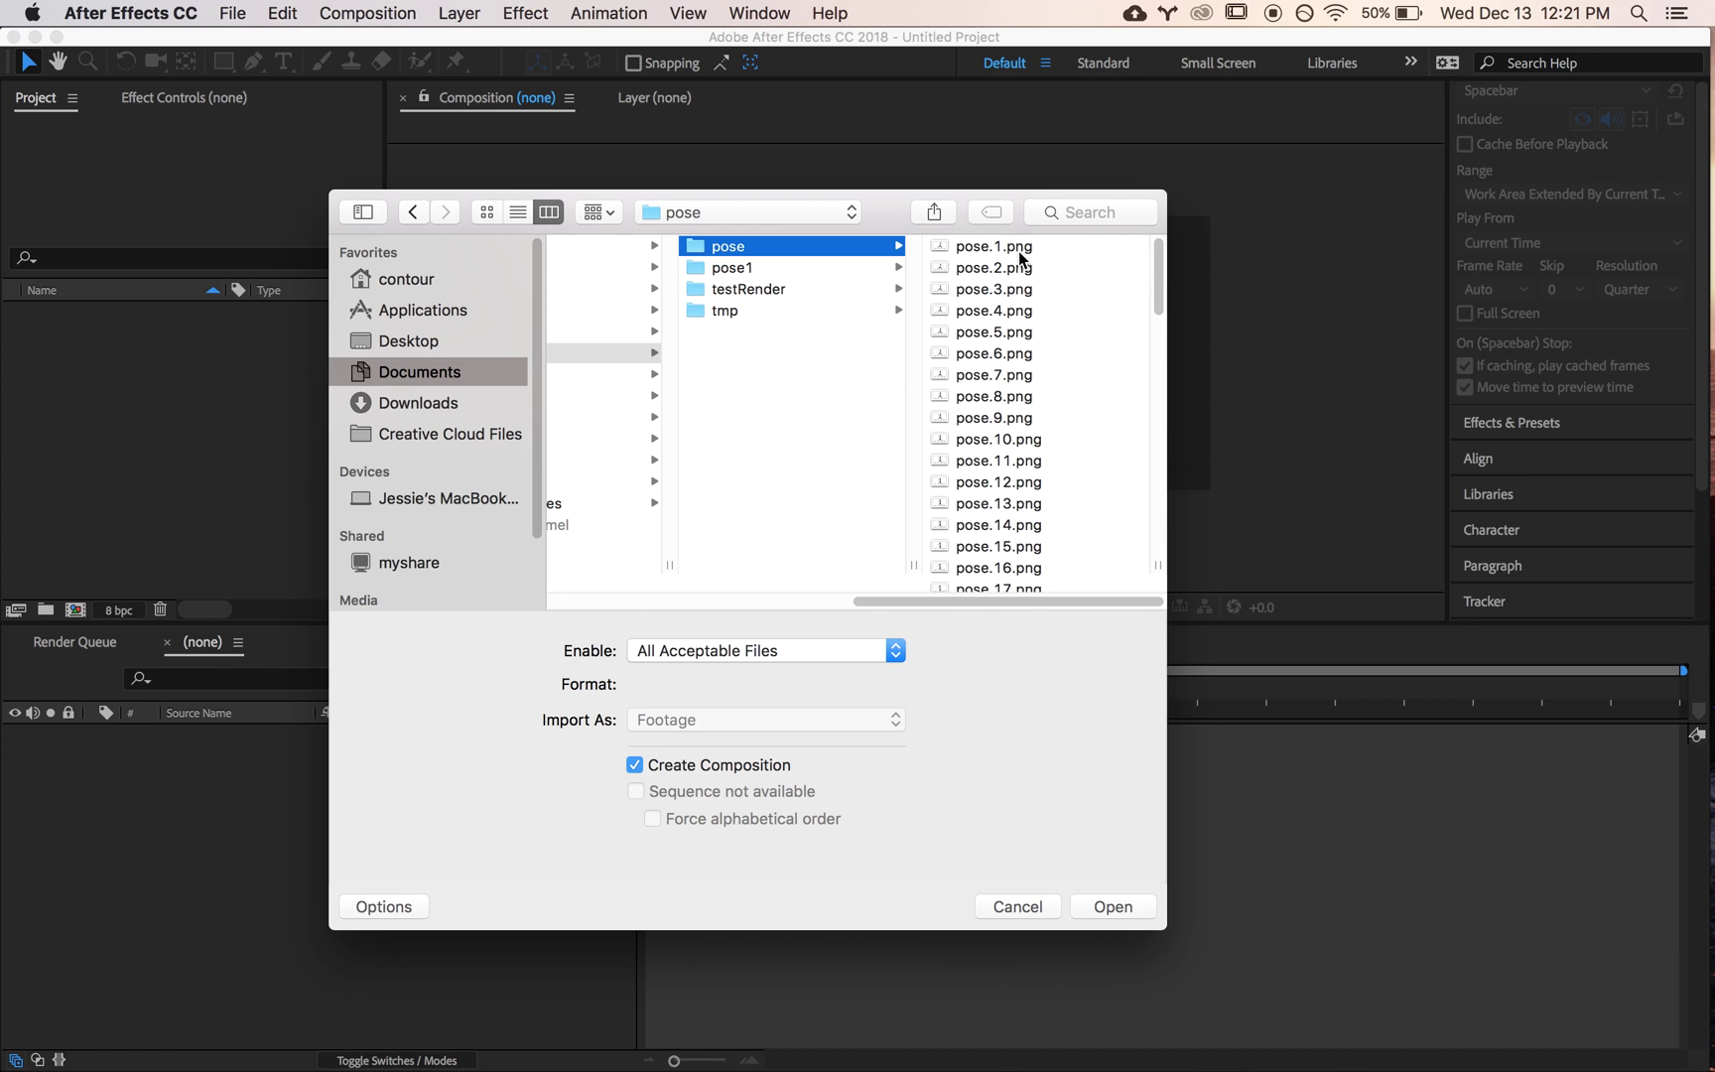
pyautogui.click(995, 248)
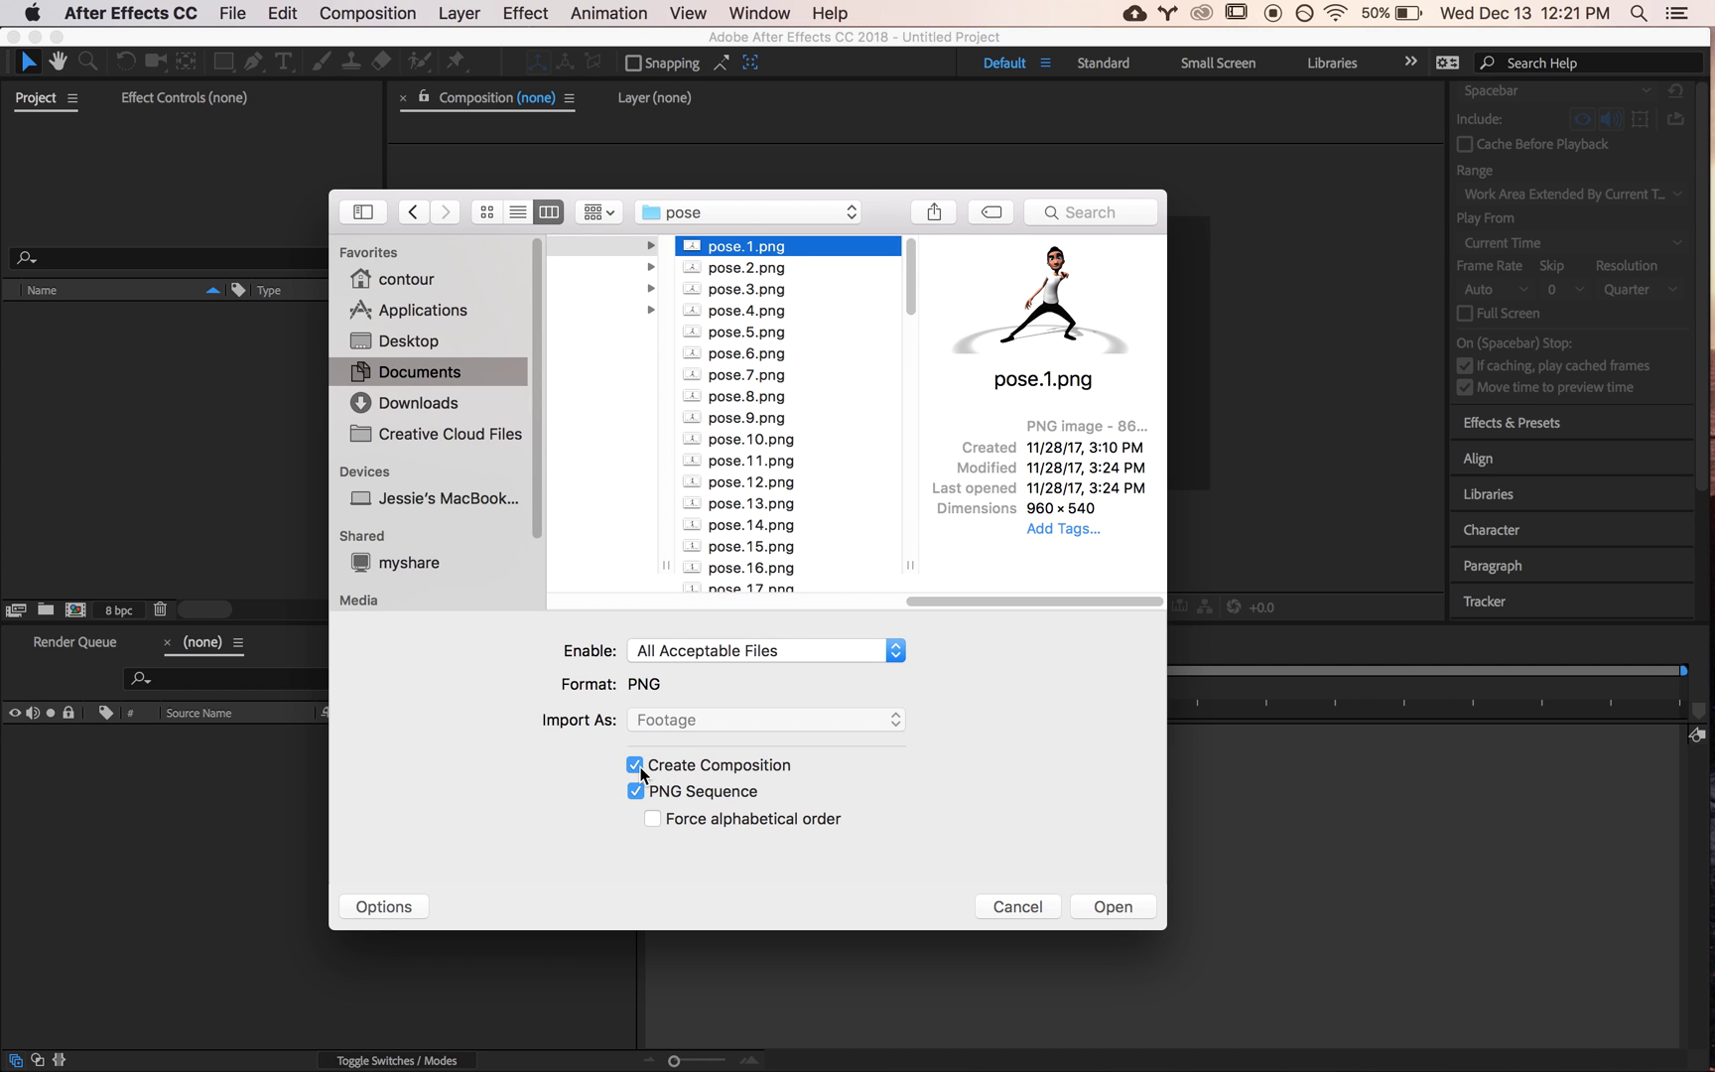
# - Import the pose PNG sequence as a new composition and select its layer
pyautogui.click(1113, 907)
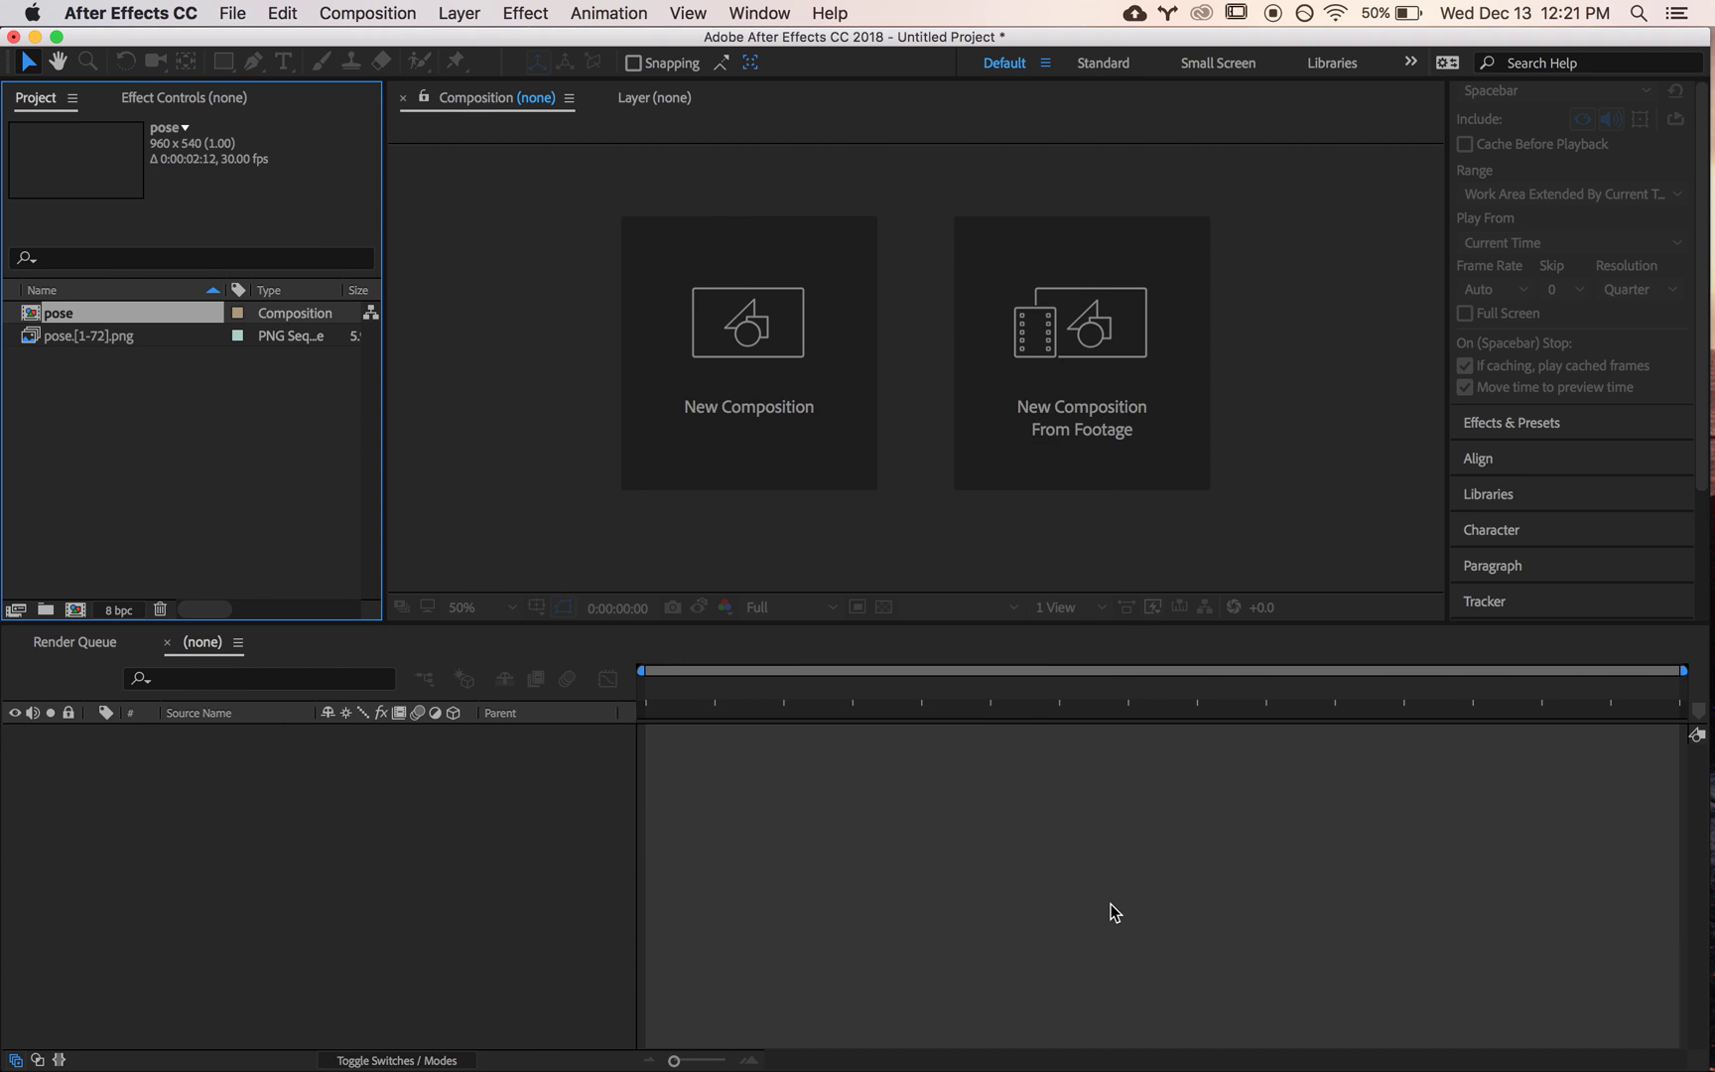
pyautogui.click(94, 455)
pyautogui.click(67, 319)
pyautogui.click(75, 397)
pyautogui.click(182, 872)
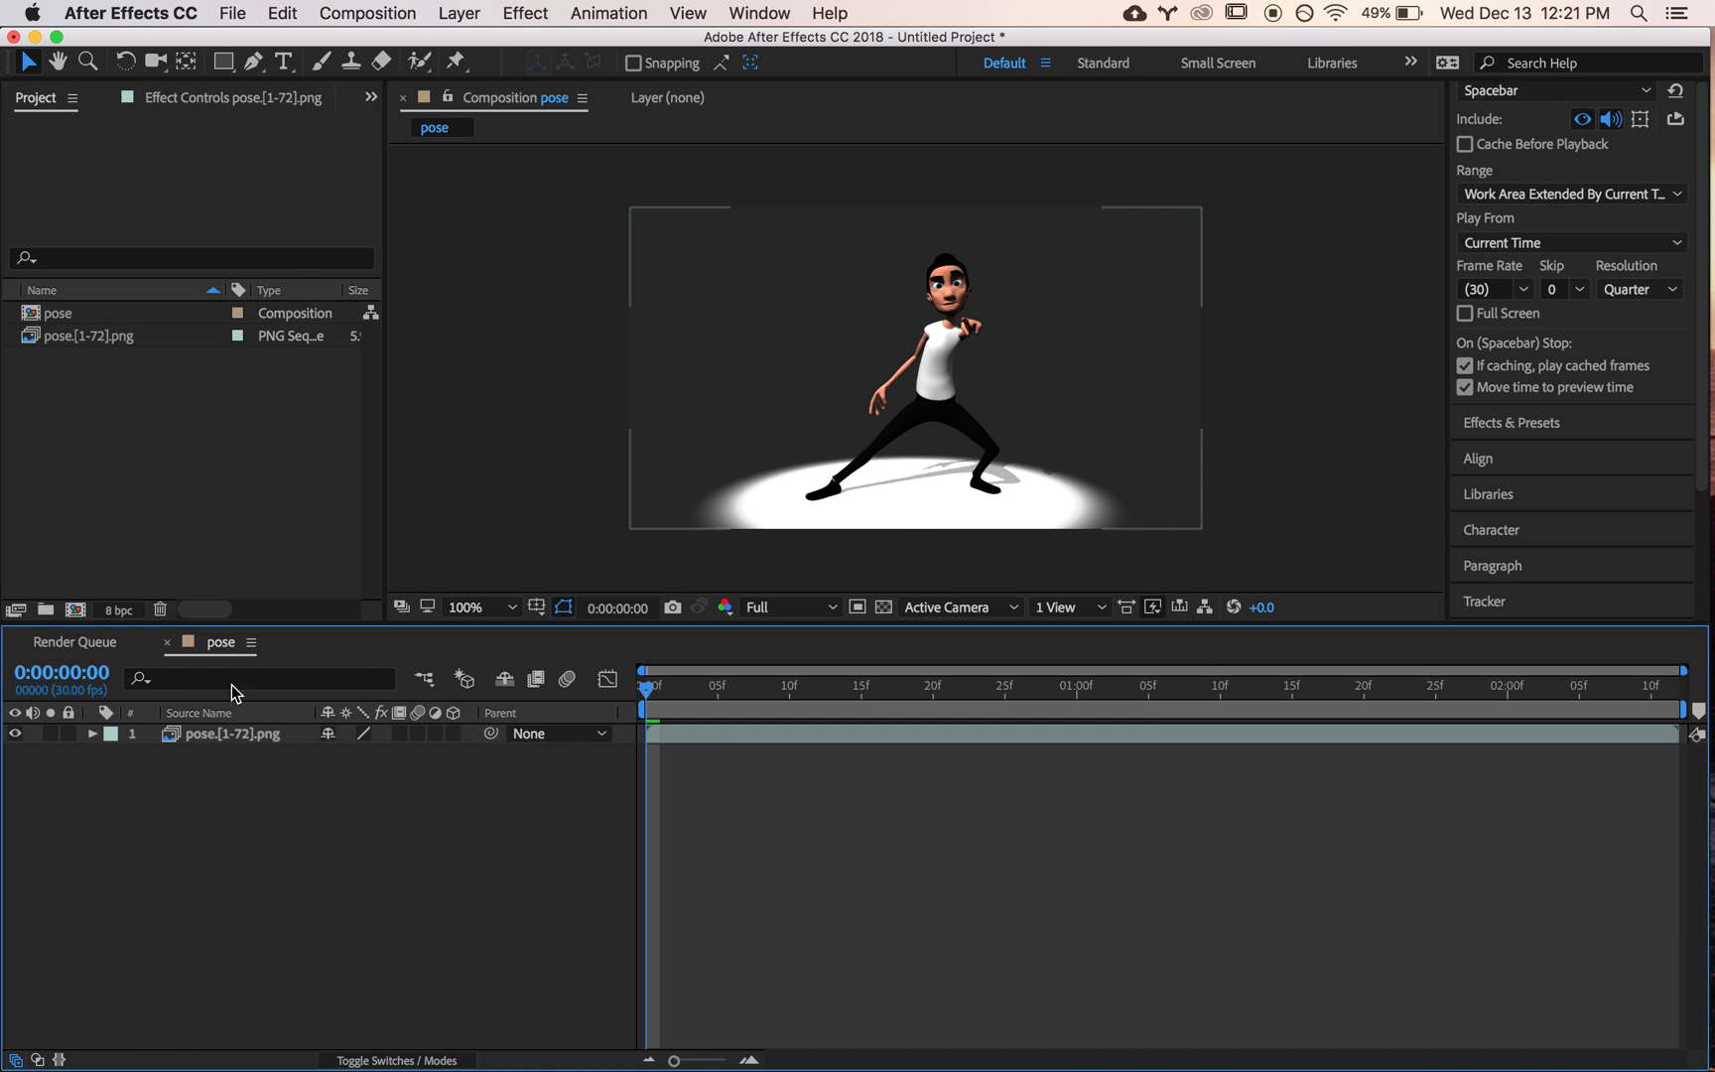
pyautogui.click(863, 336)
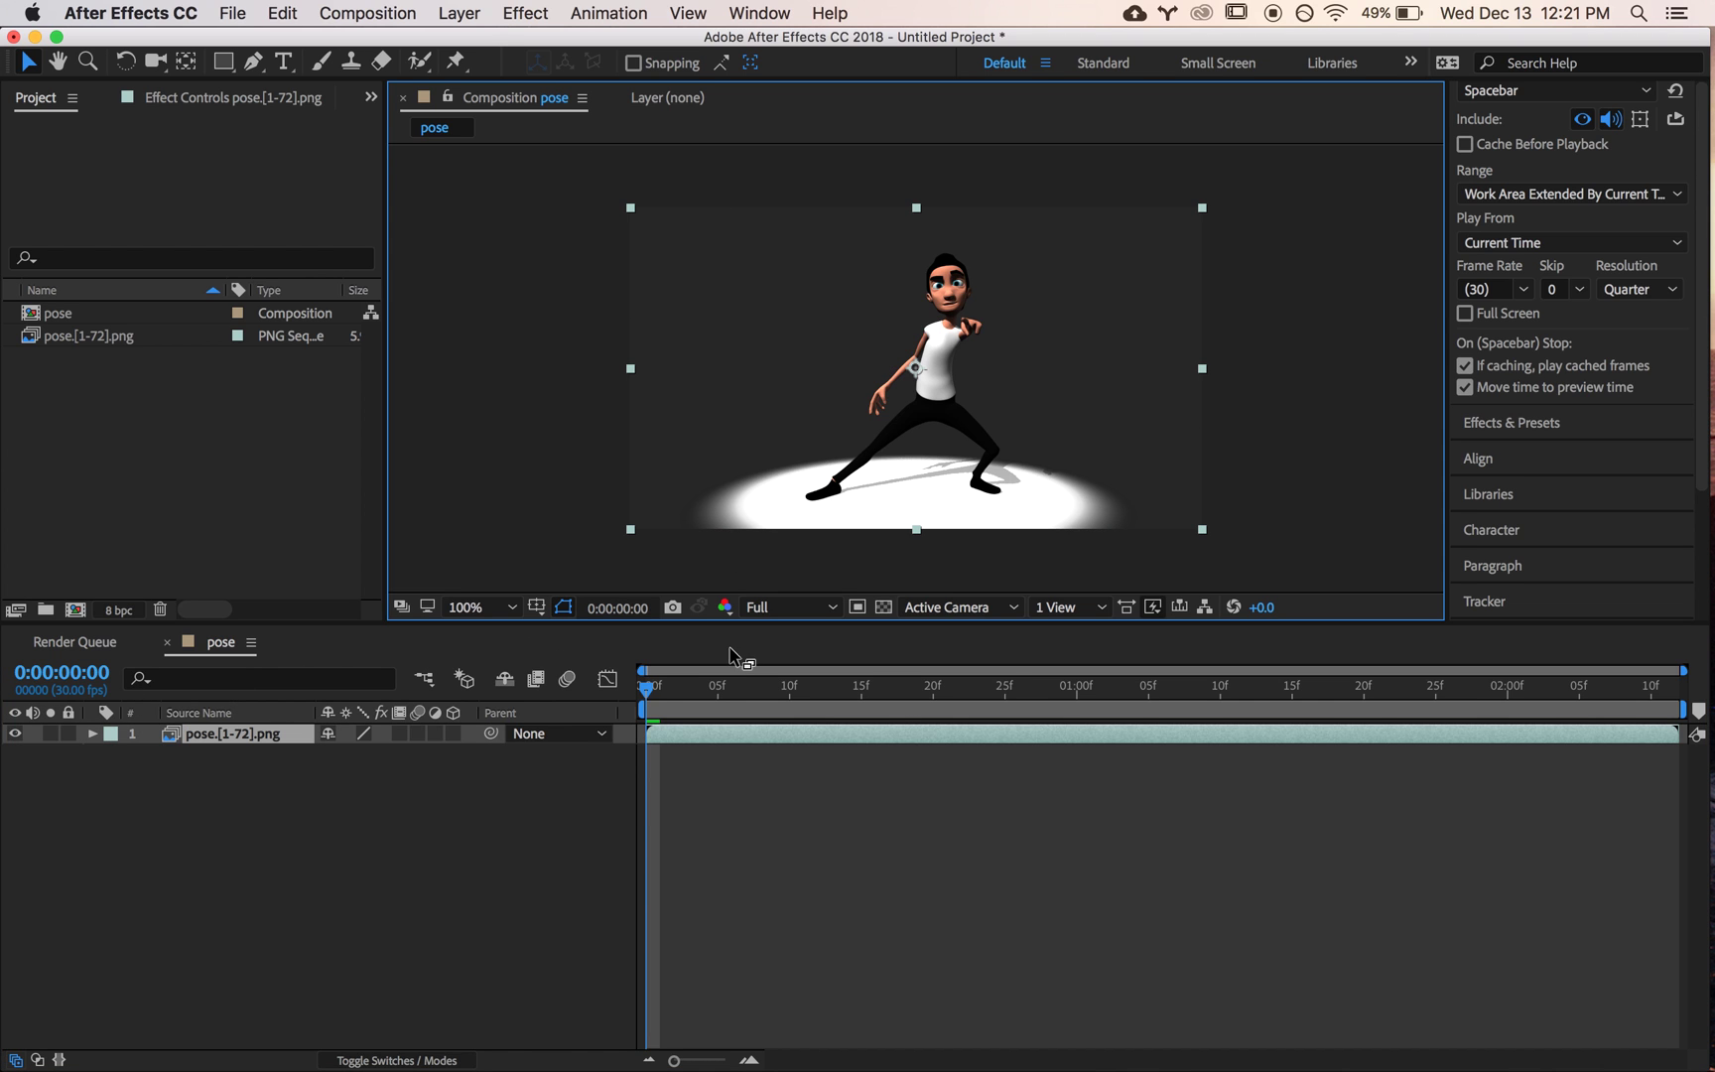
# - Scrub the timeline forward through the dance animation and back to the first frame
pyautogui.moveTo(648, 694); pyautogui.dragTo(1623, 688)
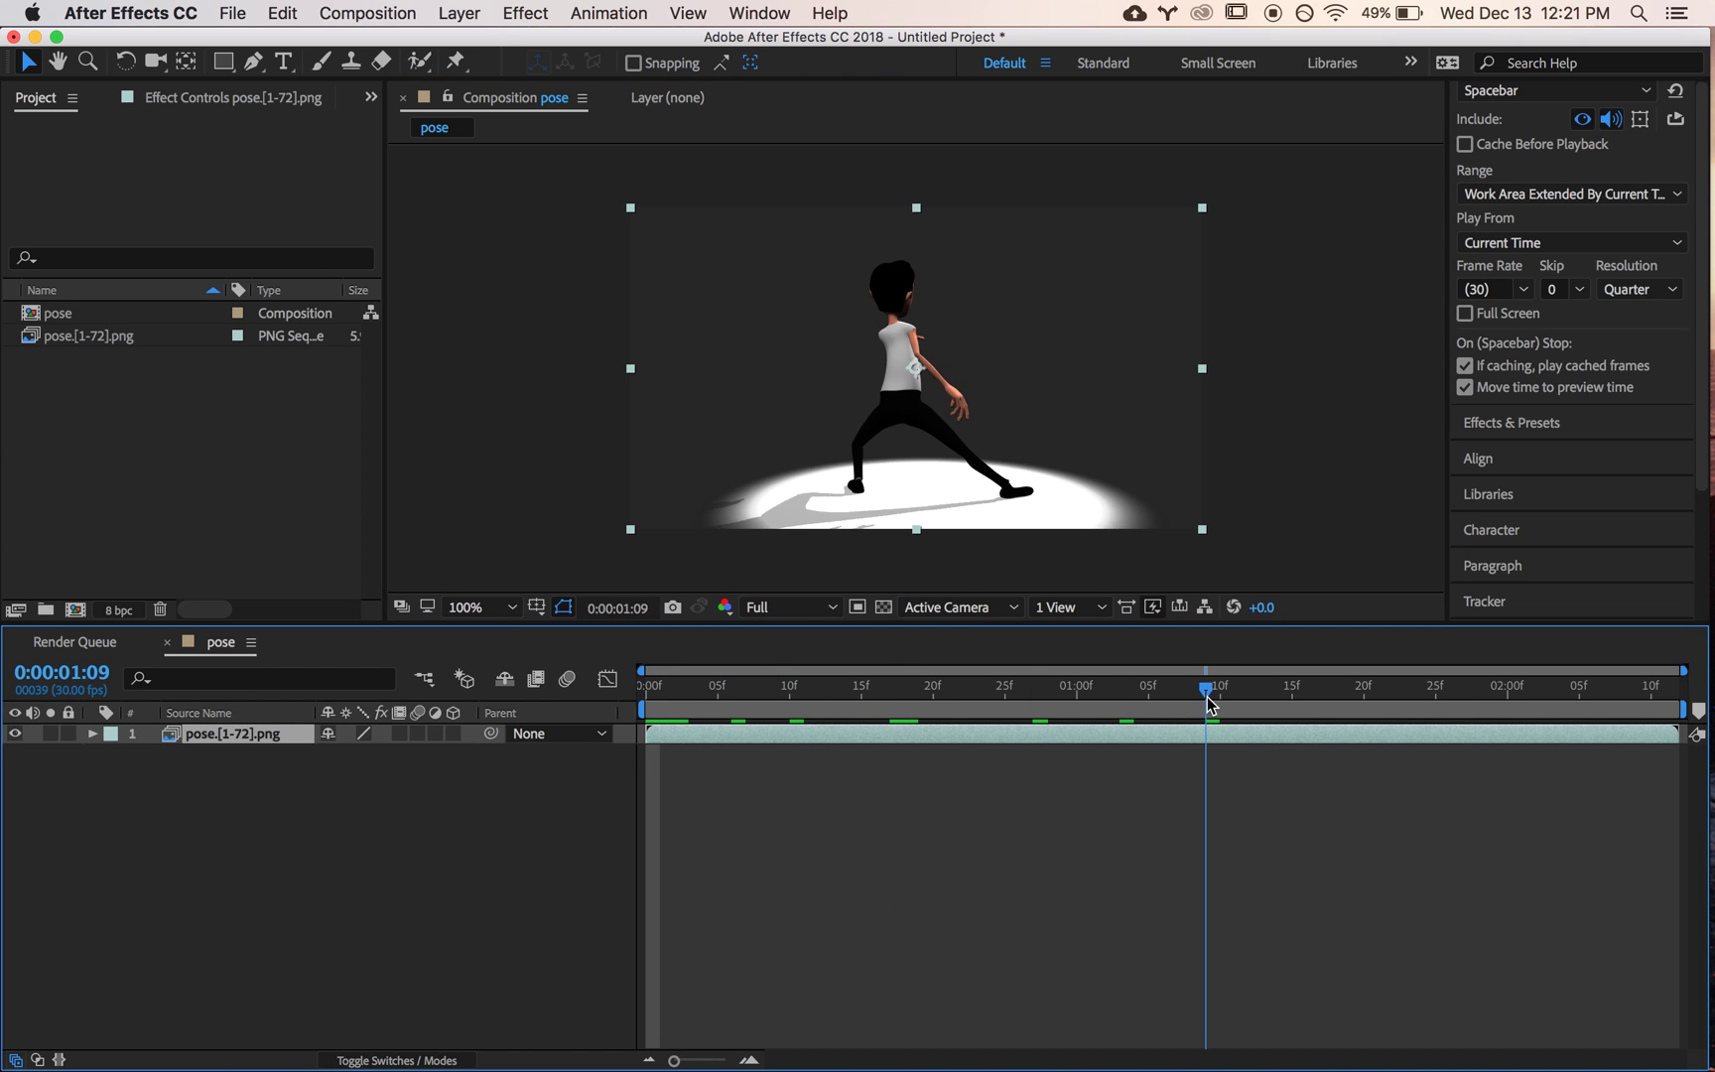
pyautogui.moveTo(1463, 670); pyautogui.dragTo(593, 700)
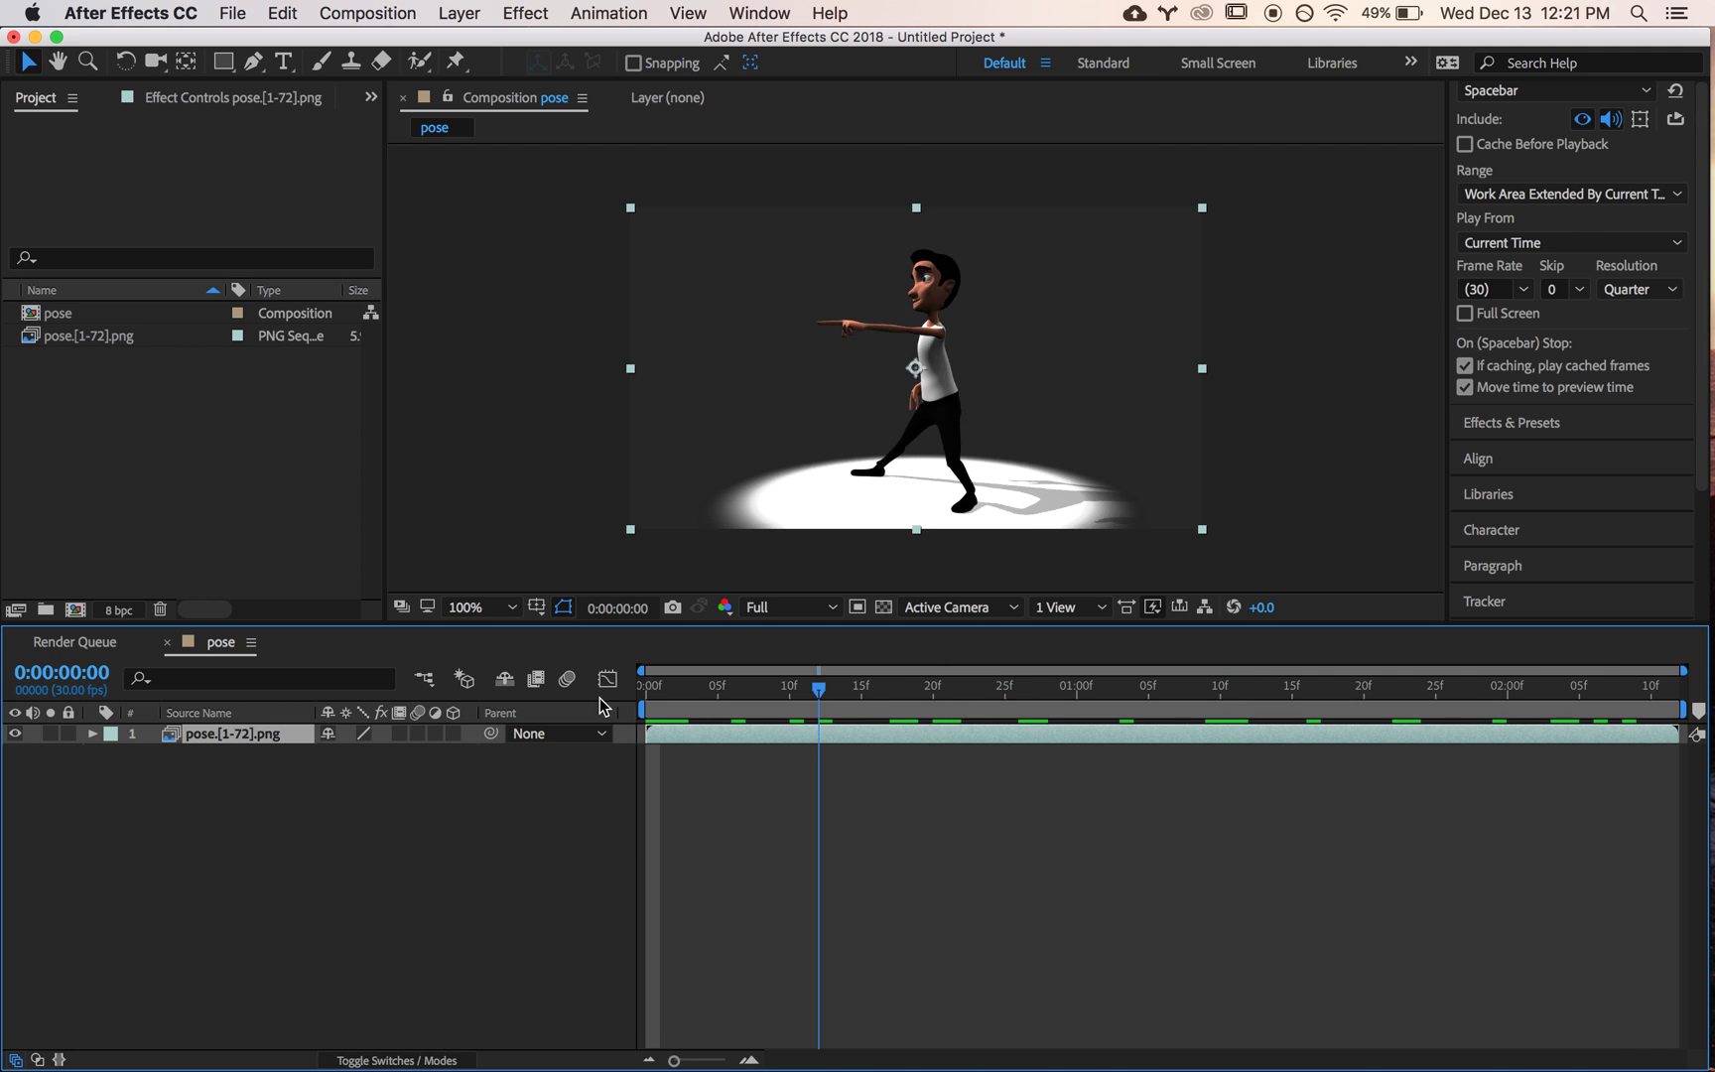
pyautogui.click(569, 789)
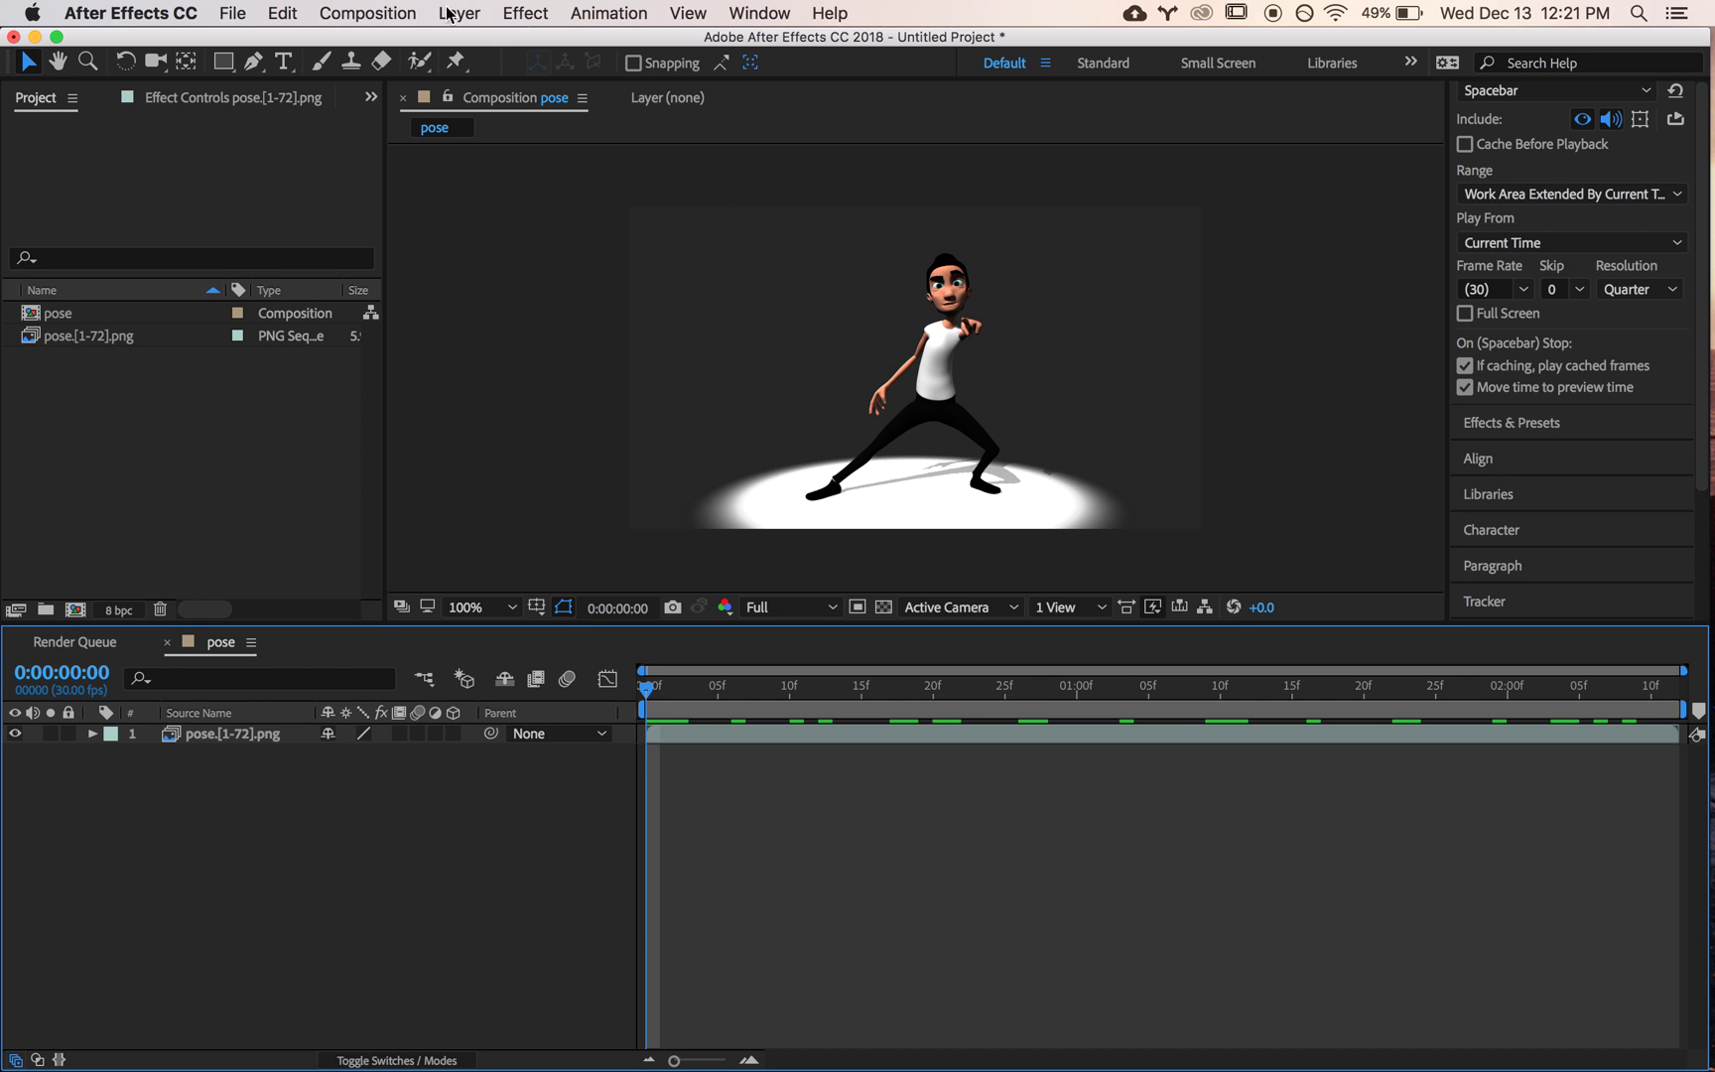
# - Add the pose composition to the Render Queue and bring up its Lossless output module
pyautogui.click(393, 16)
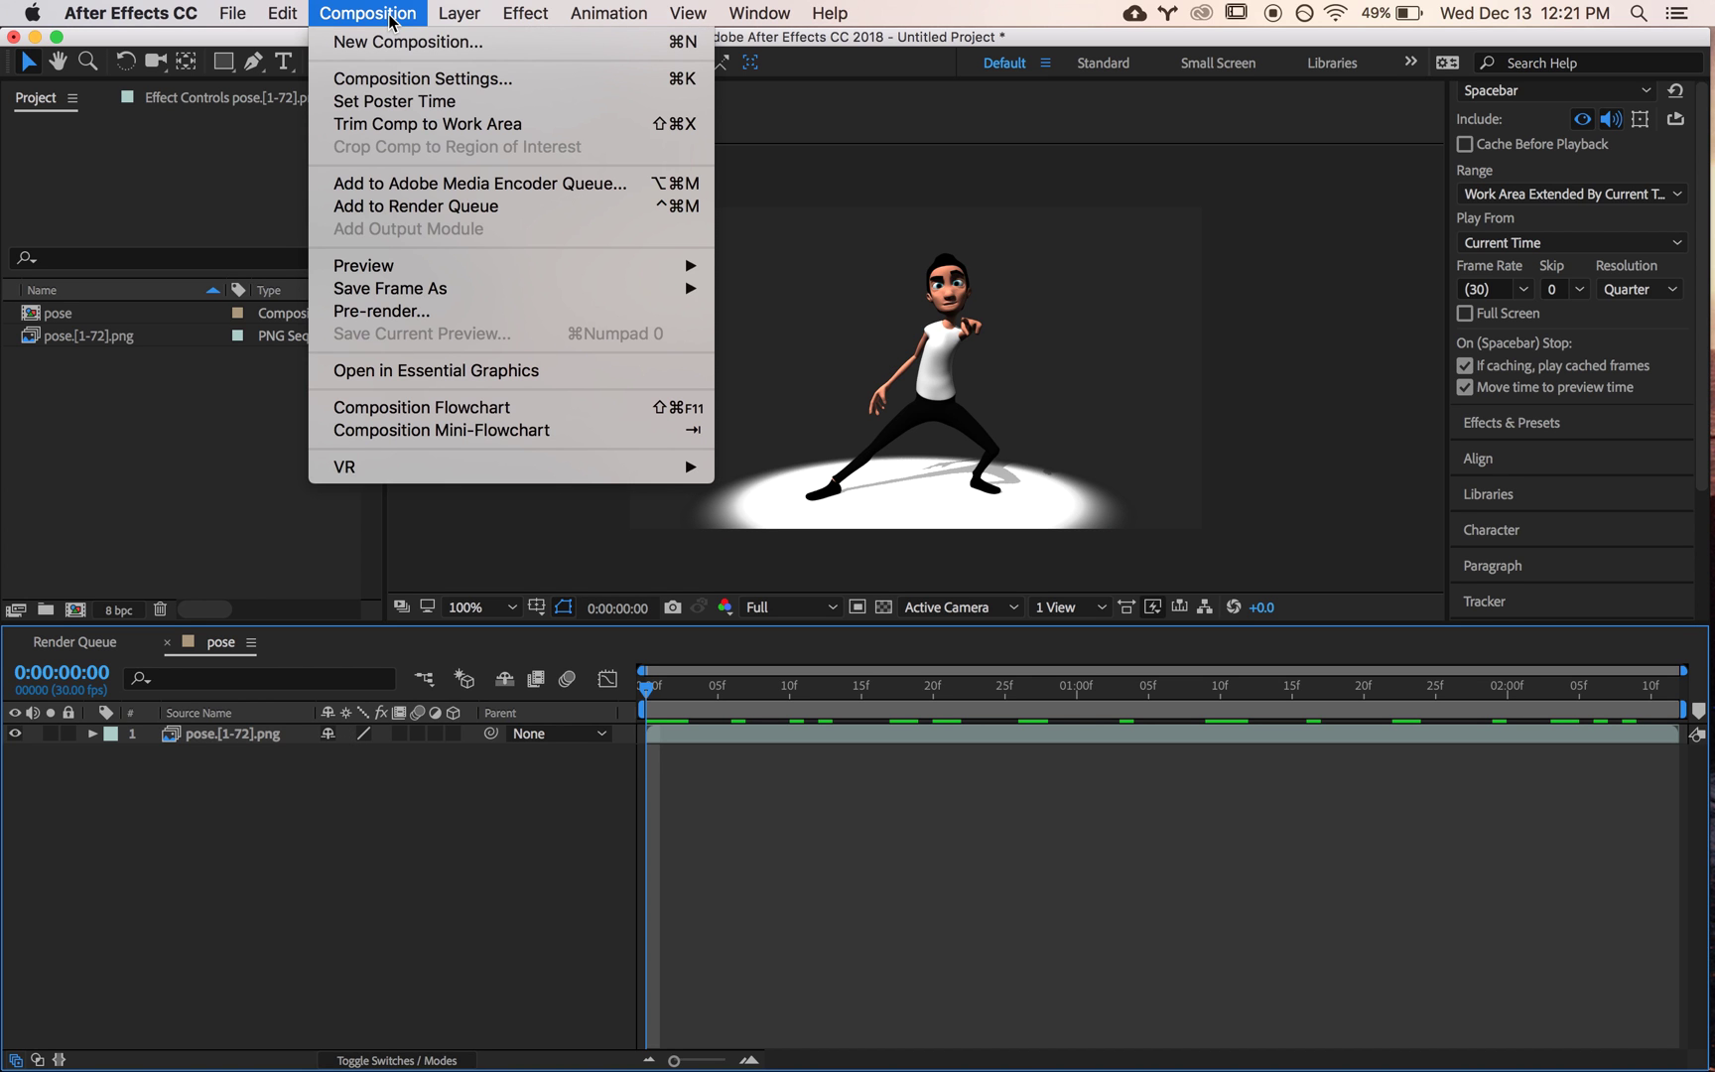
pyautogui.click(415, 206)
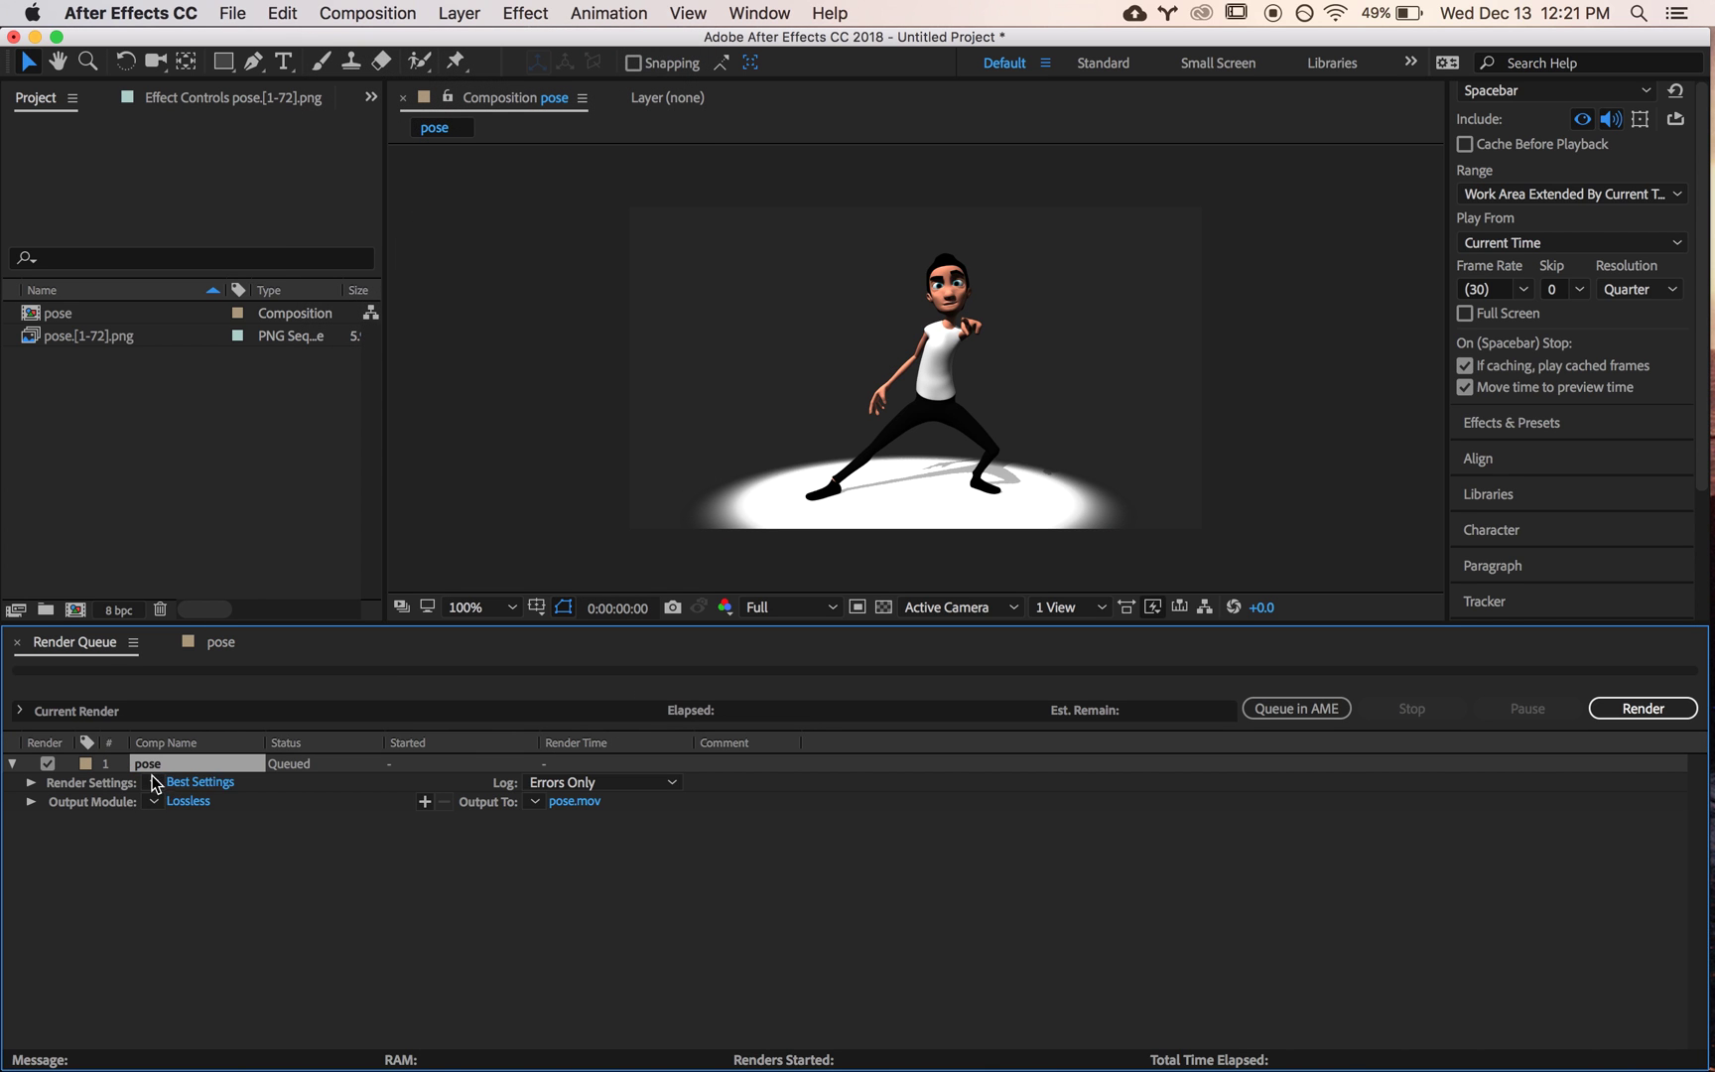
pyautogui.click(172, 803)
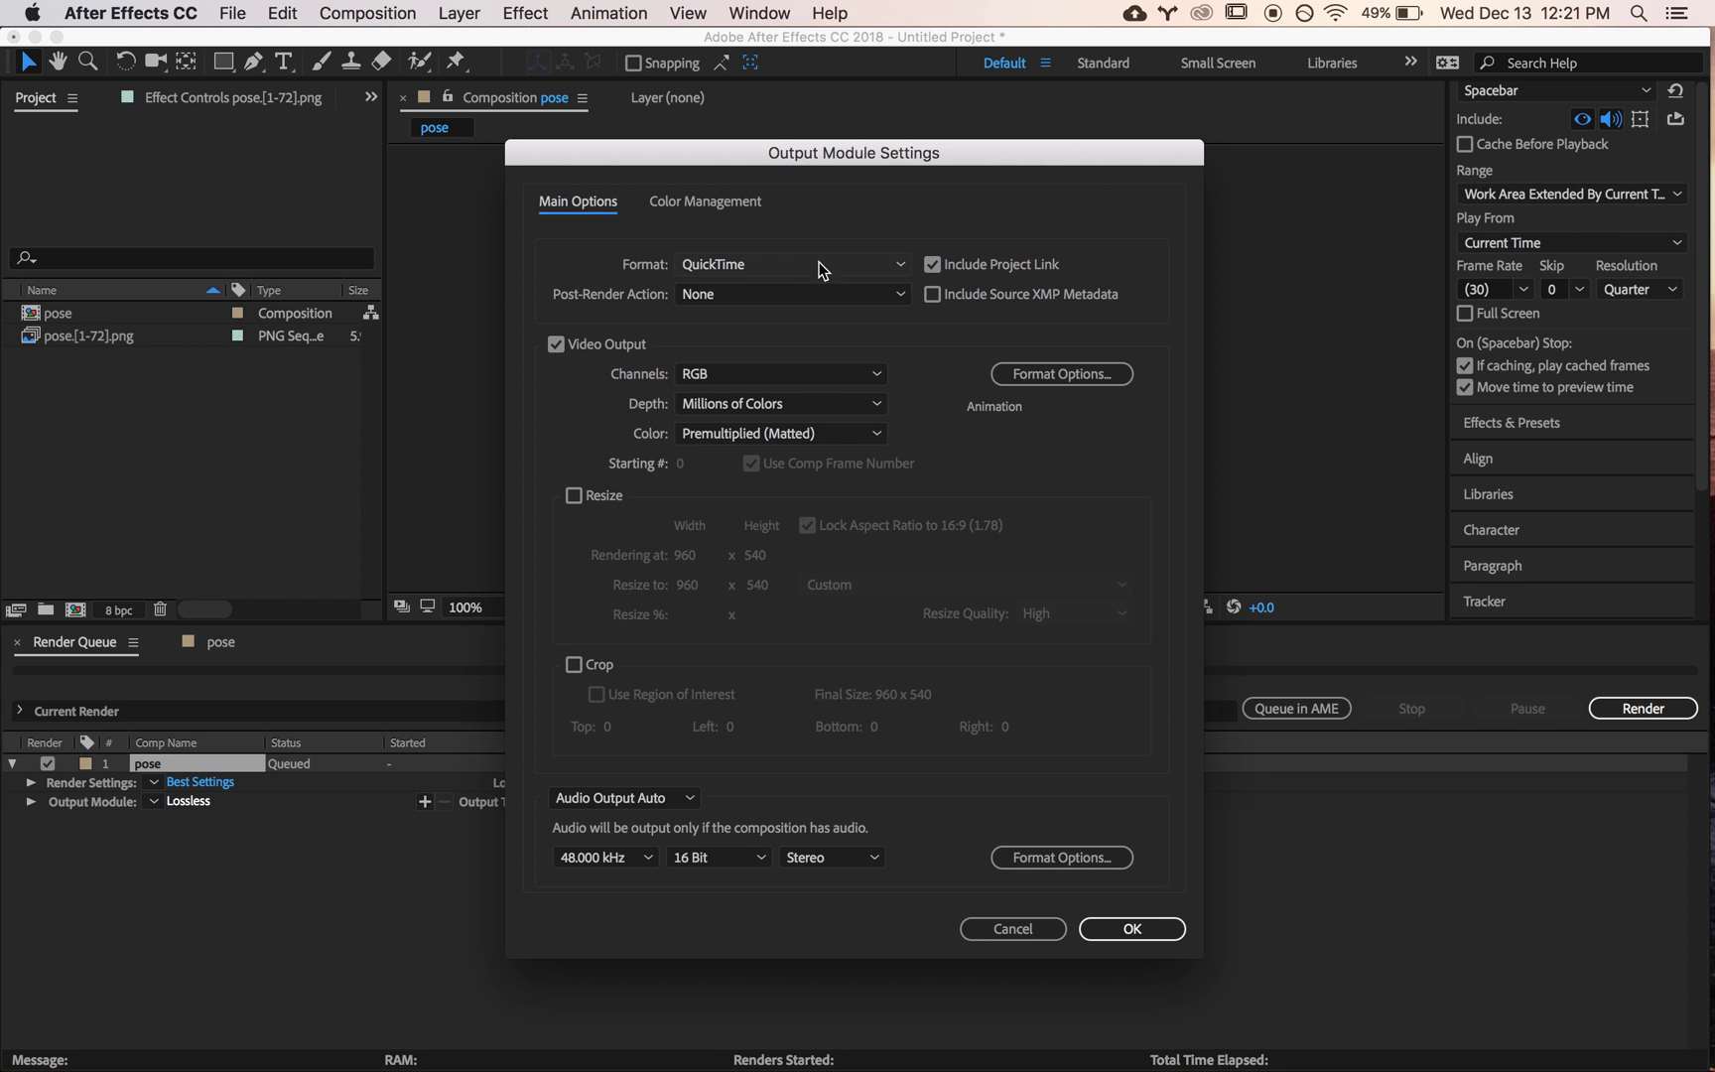
# - Give the QuickTime output the H.264 video codec, keeping audio output on Auto
pyautogui.click(1029, 374)
pyautogui.click(790, 218)
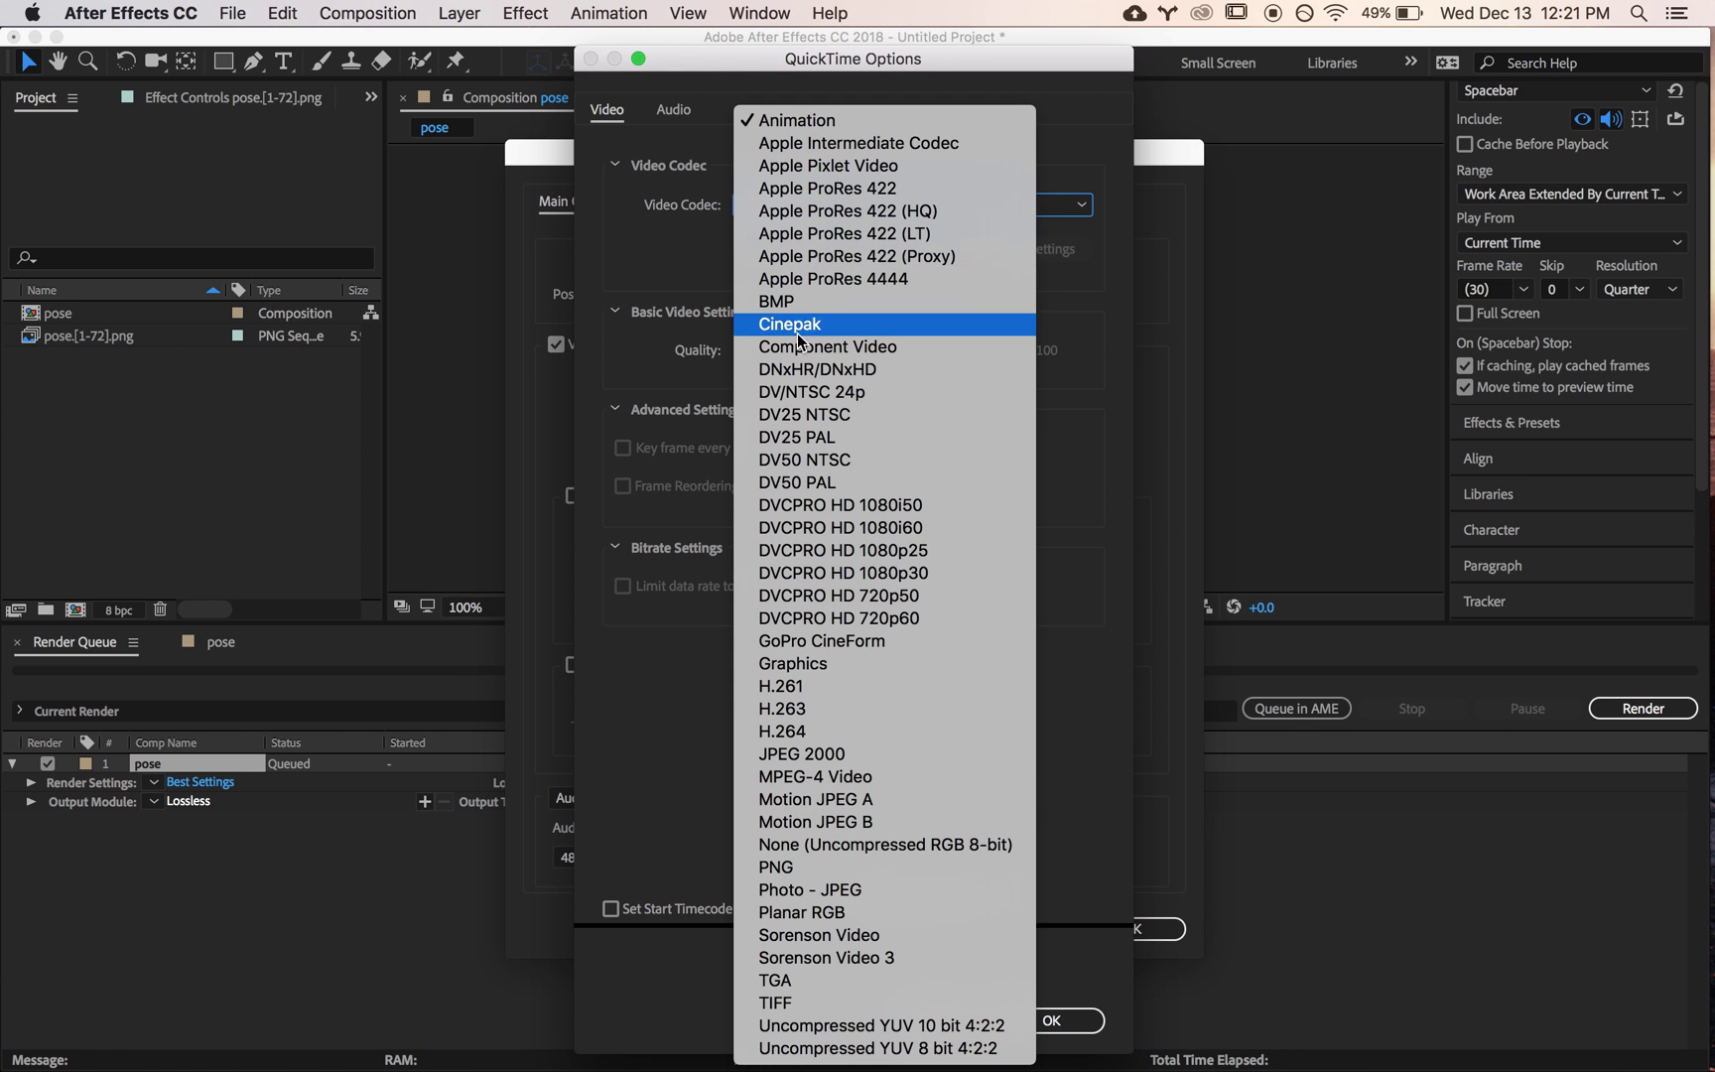
pyautogui.click(816, 730)
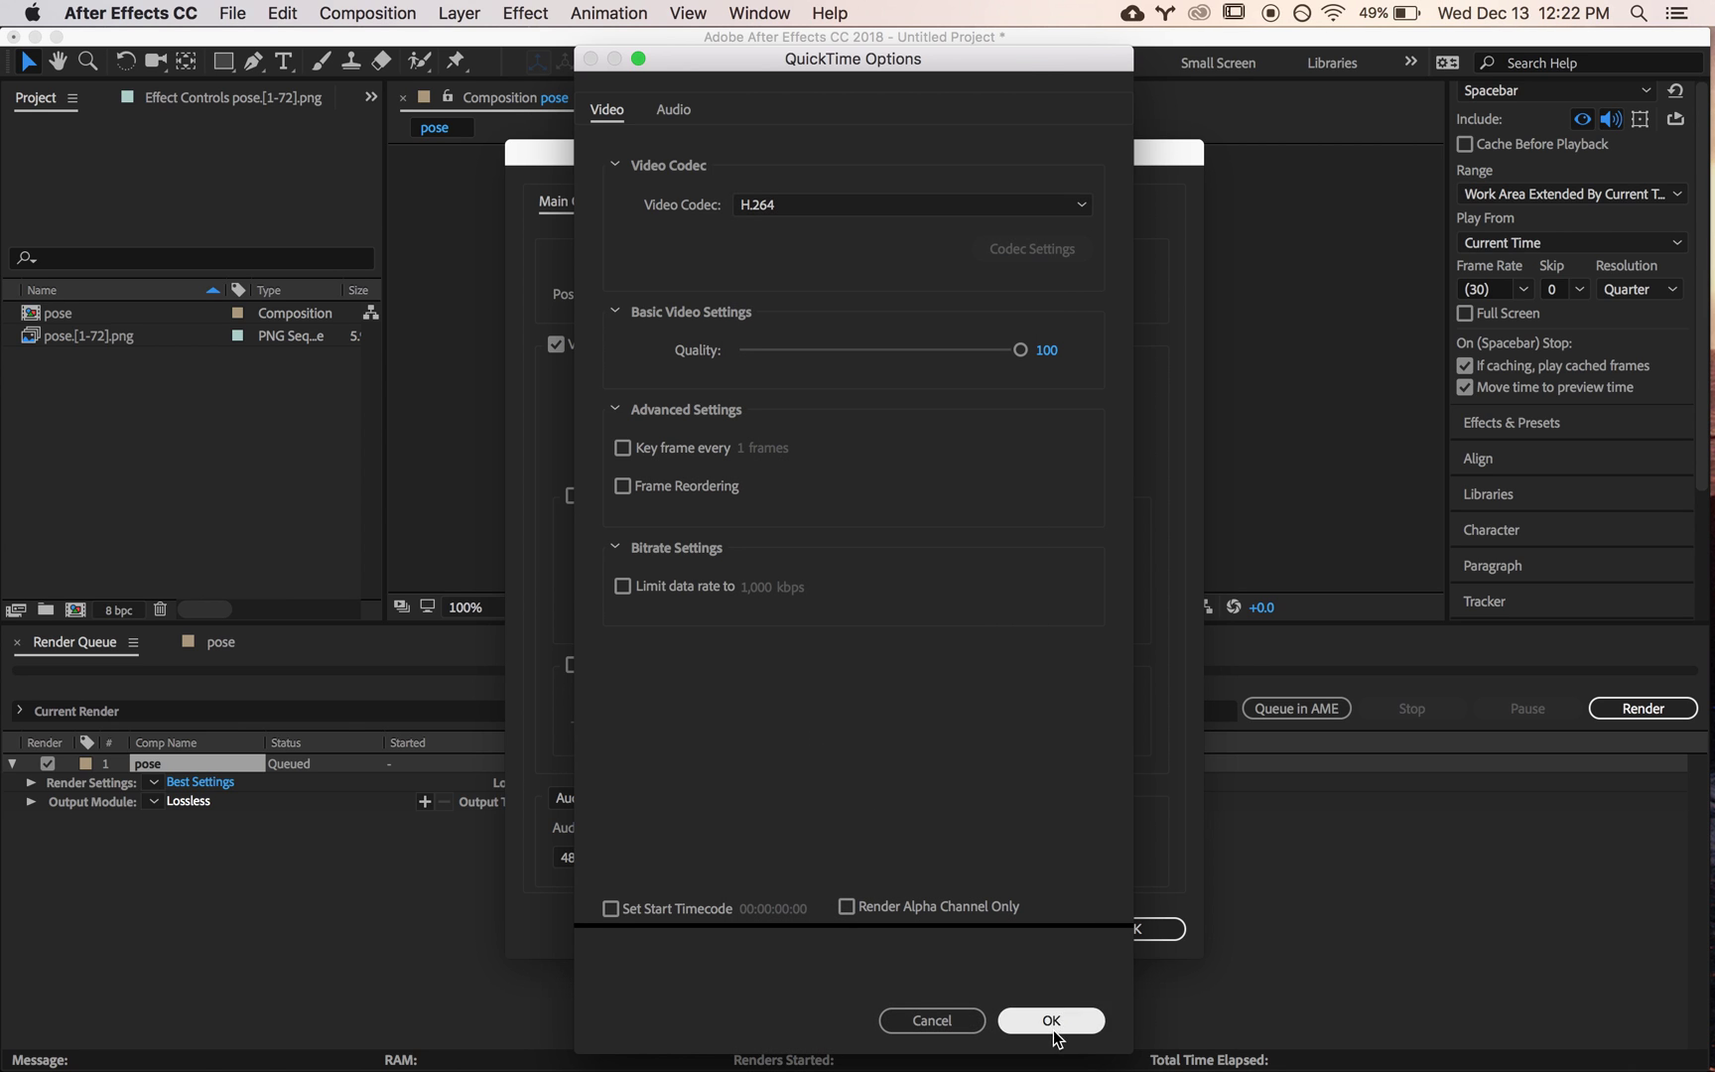
pyautogui.click(1035, 1018)
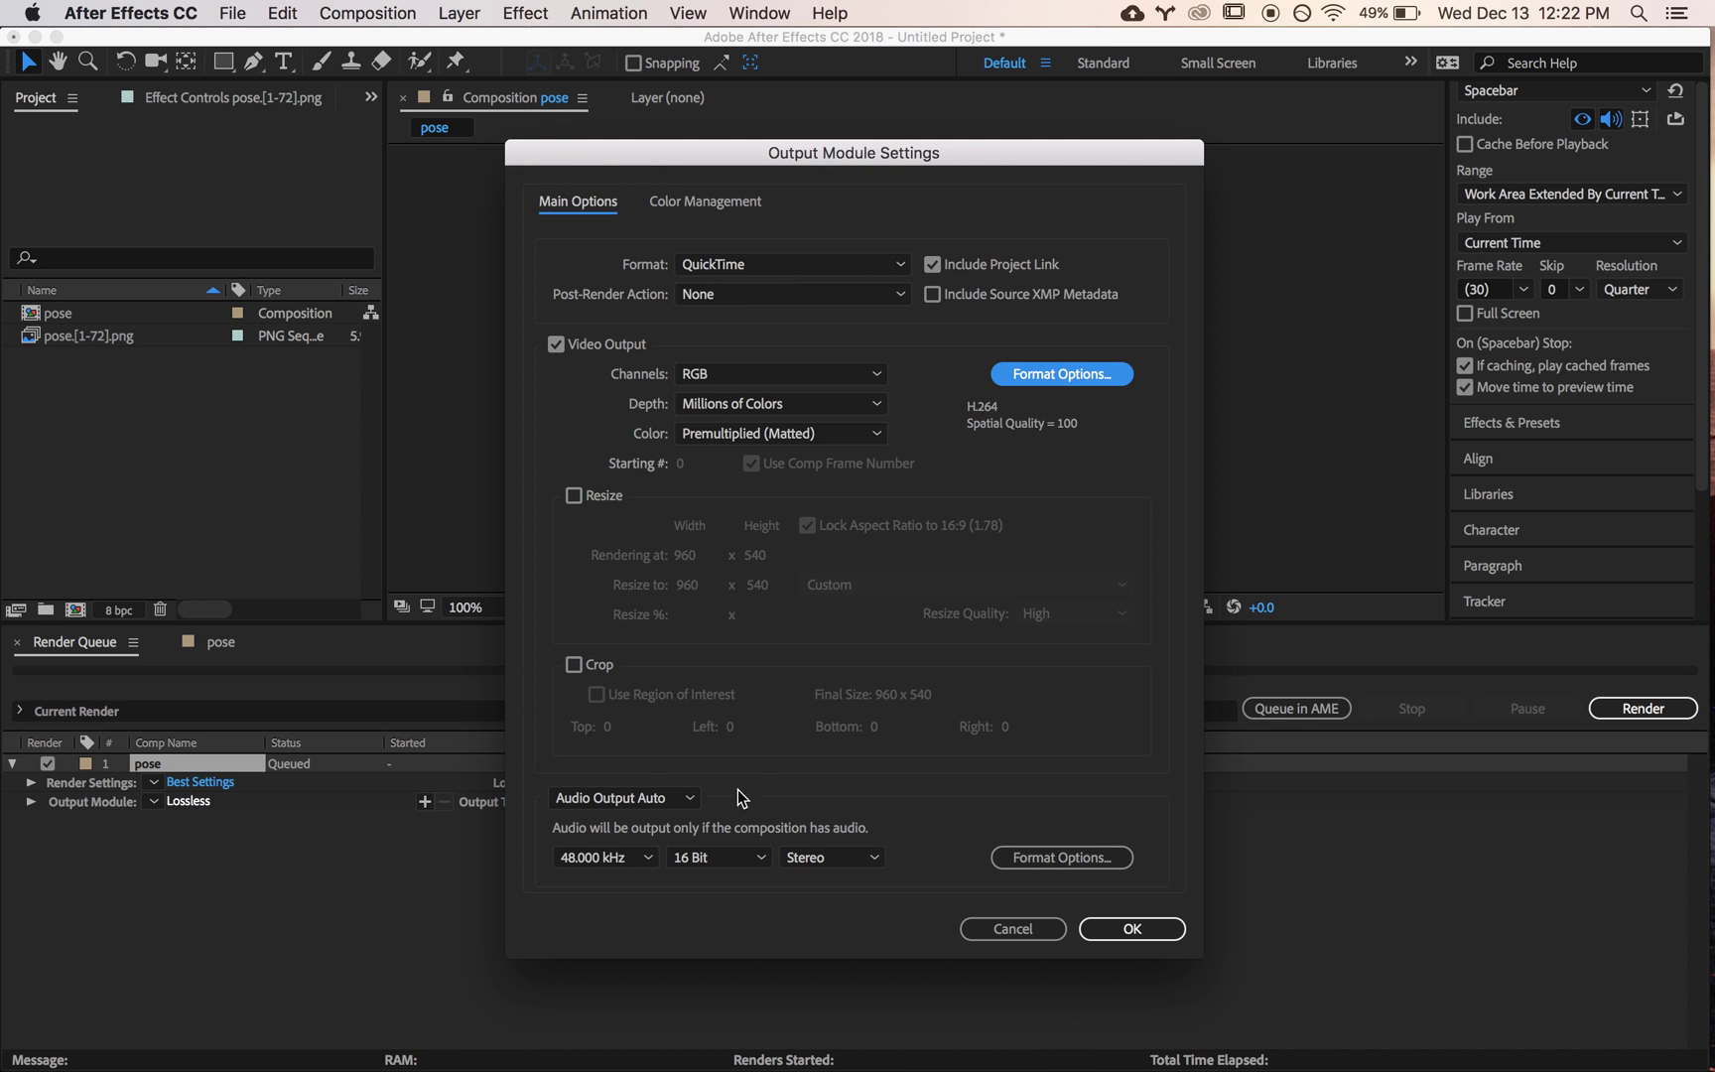
pyautogui.click(632, 802)
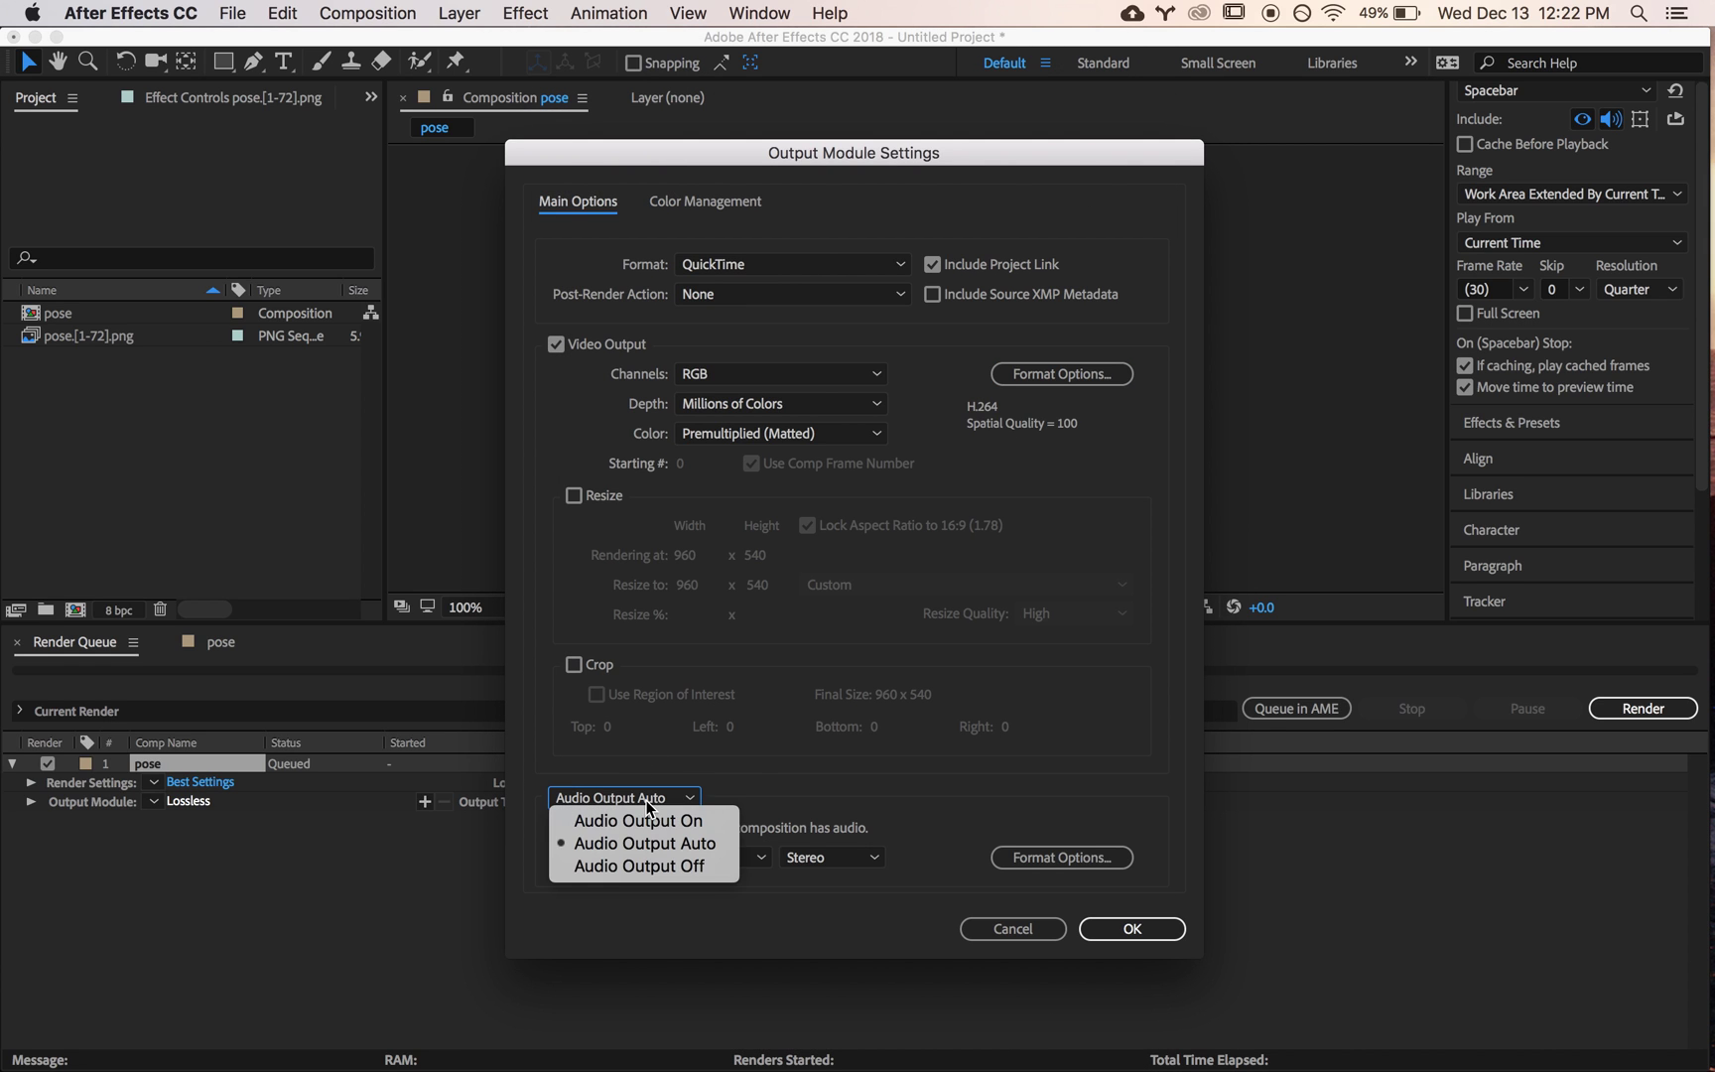
pyautogui.click(716, 844)
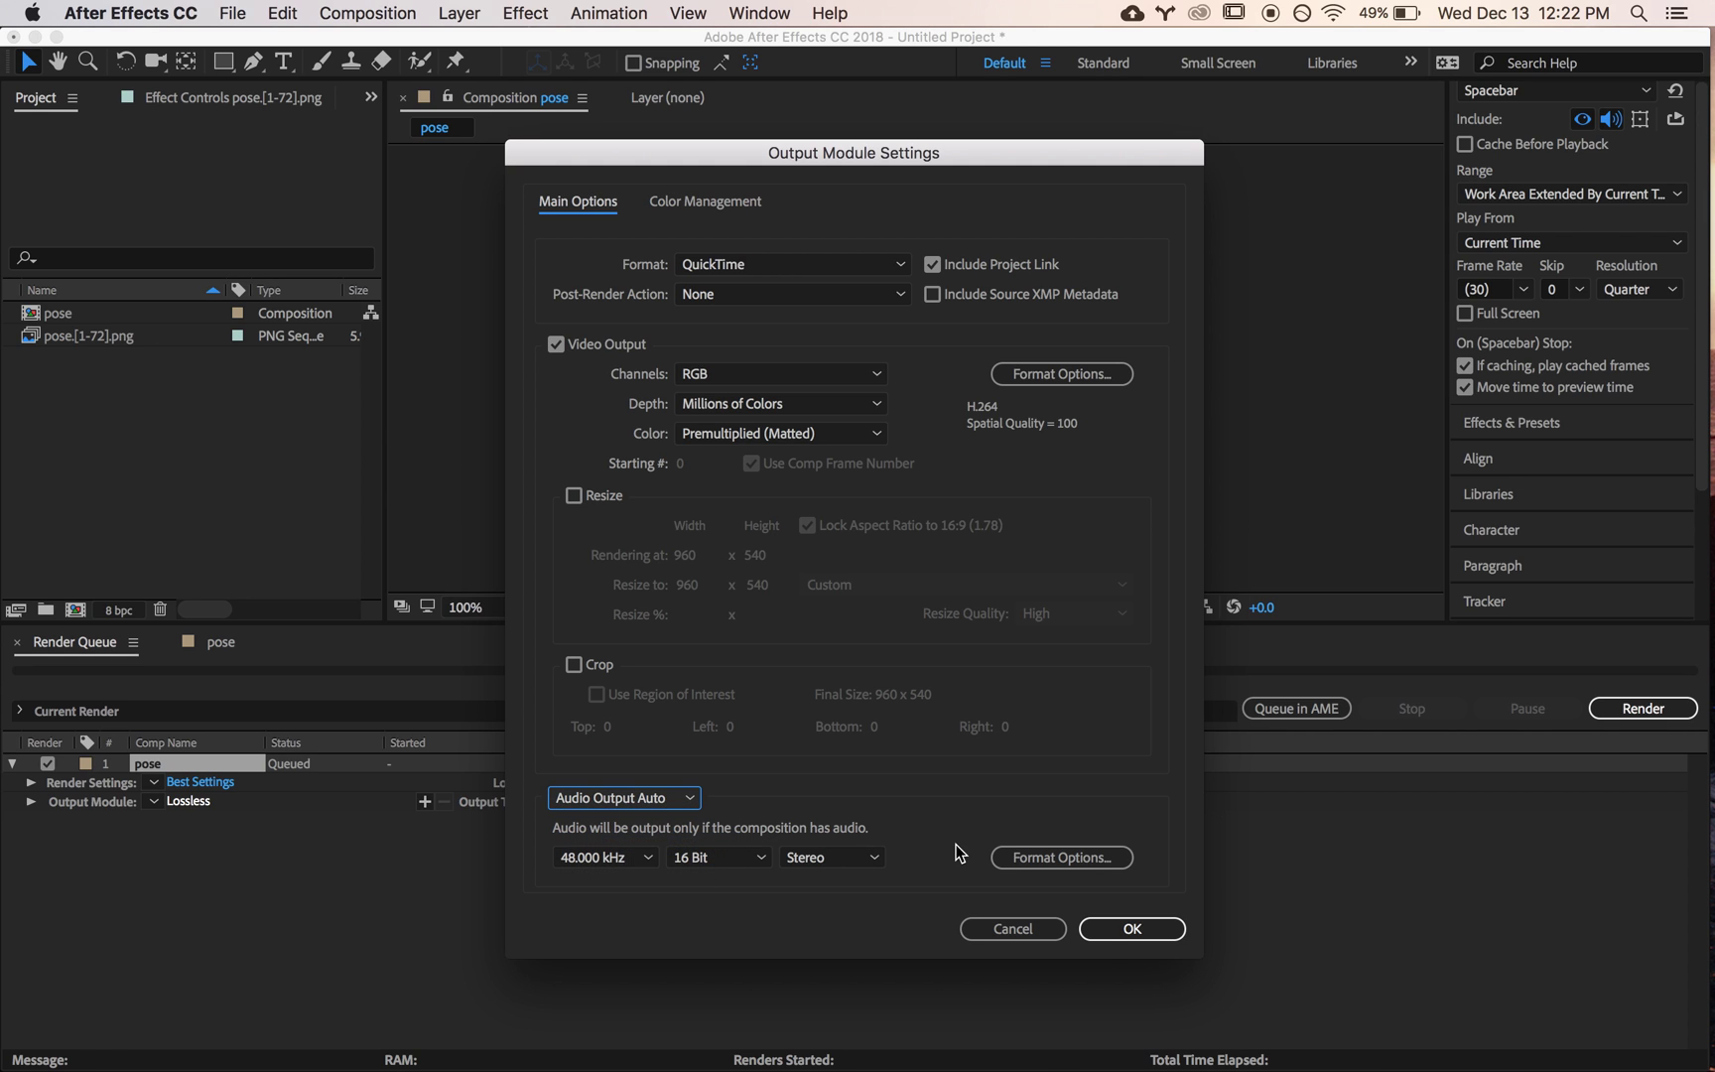
pyautogui.click(1127, 931)
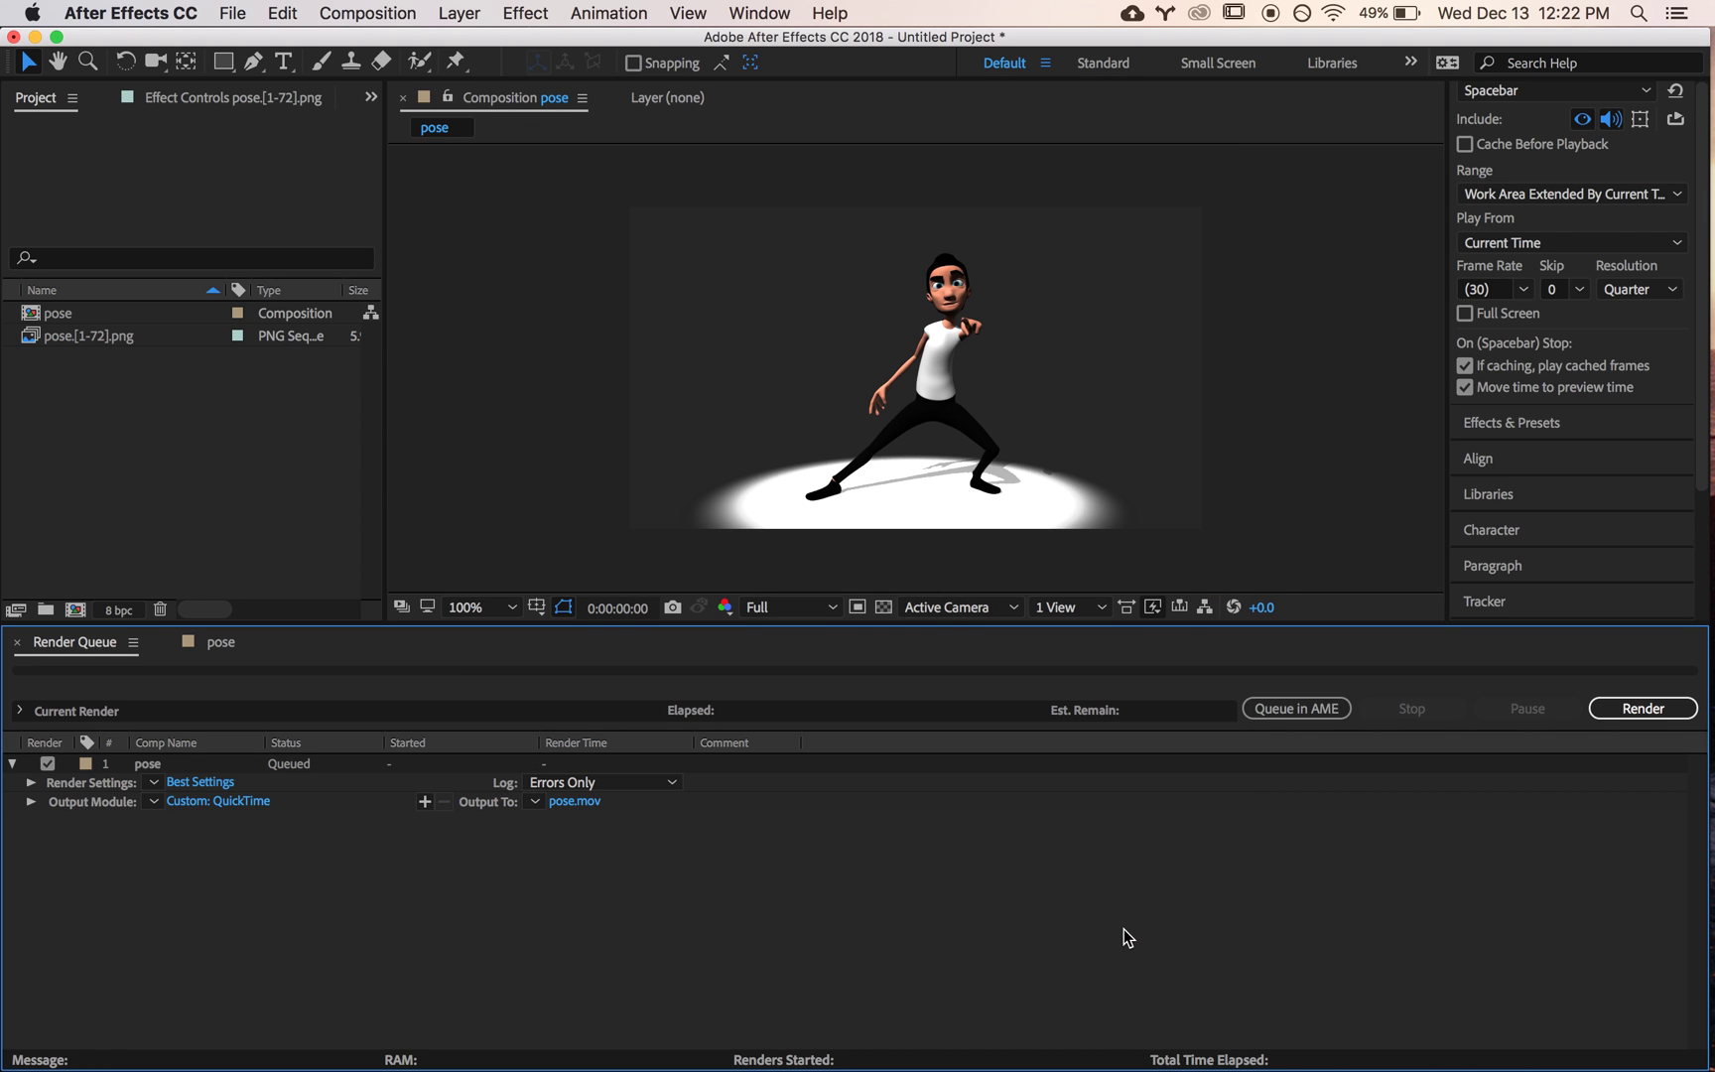
# - Rename the output file to posemovie.mov and start the render
pyautogui.click(576, 801)
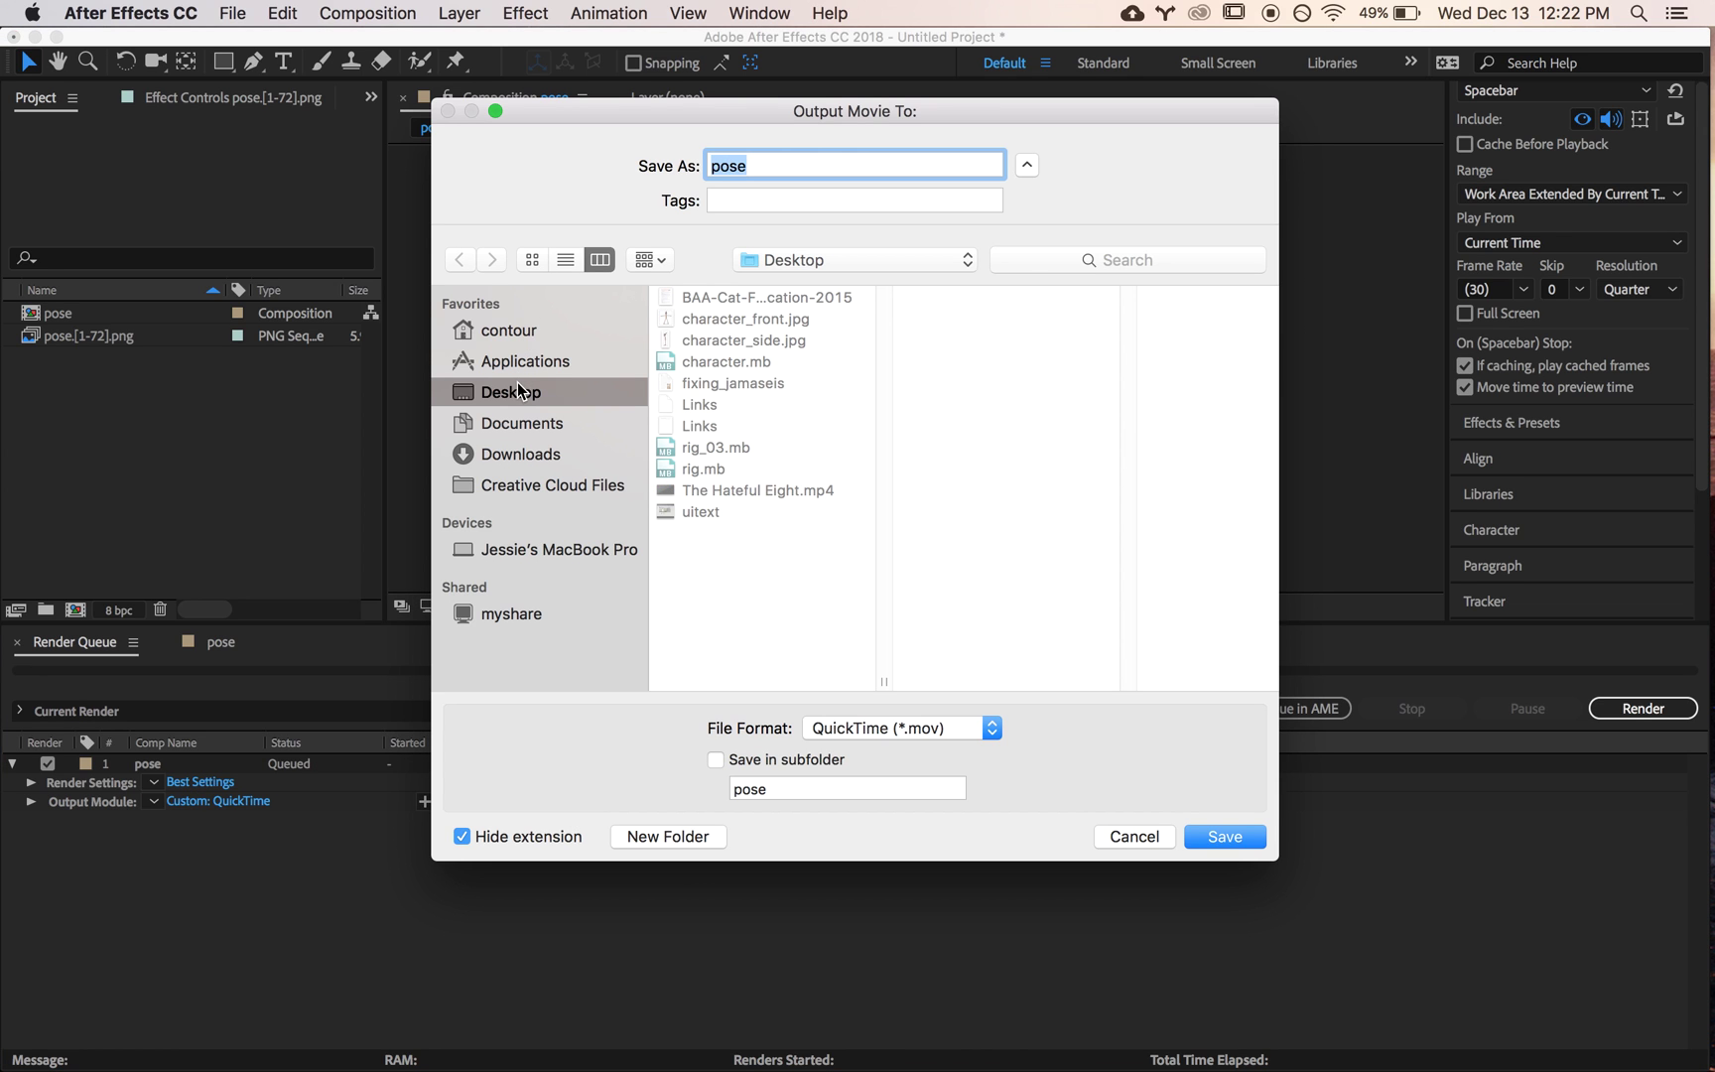
pyautogui.click(765, 165)
pyautogui.write('movie')
pyautogui.click(1206, 830)
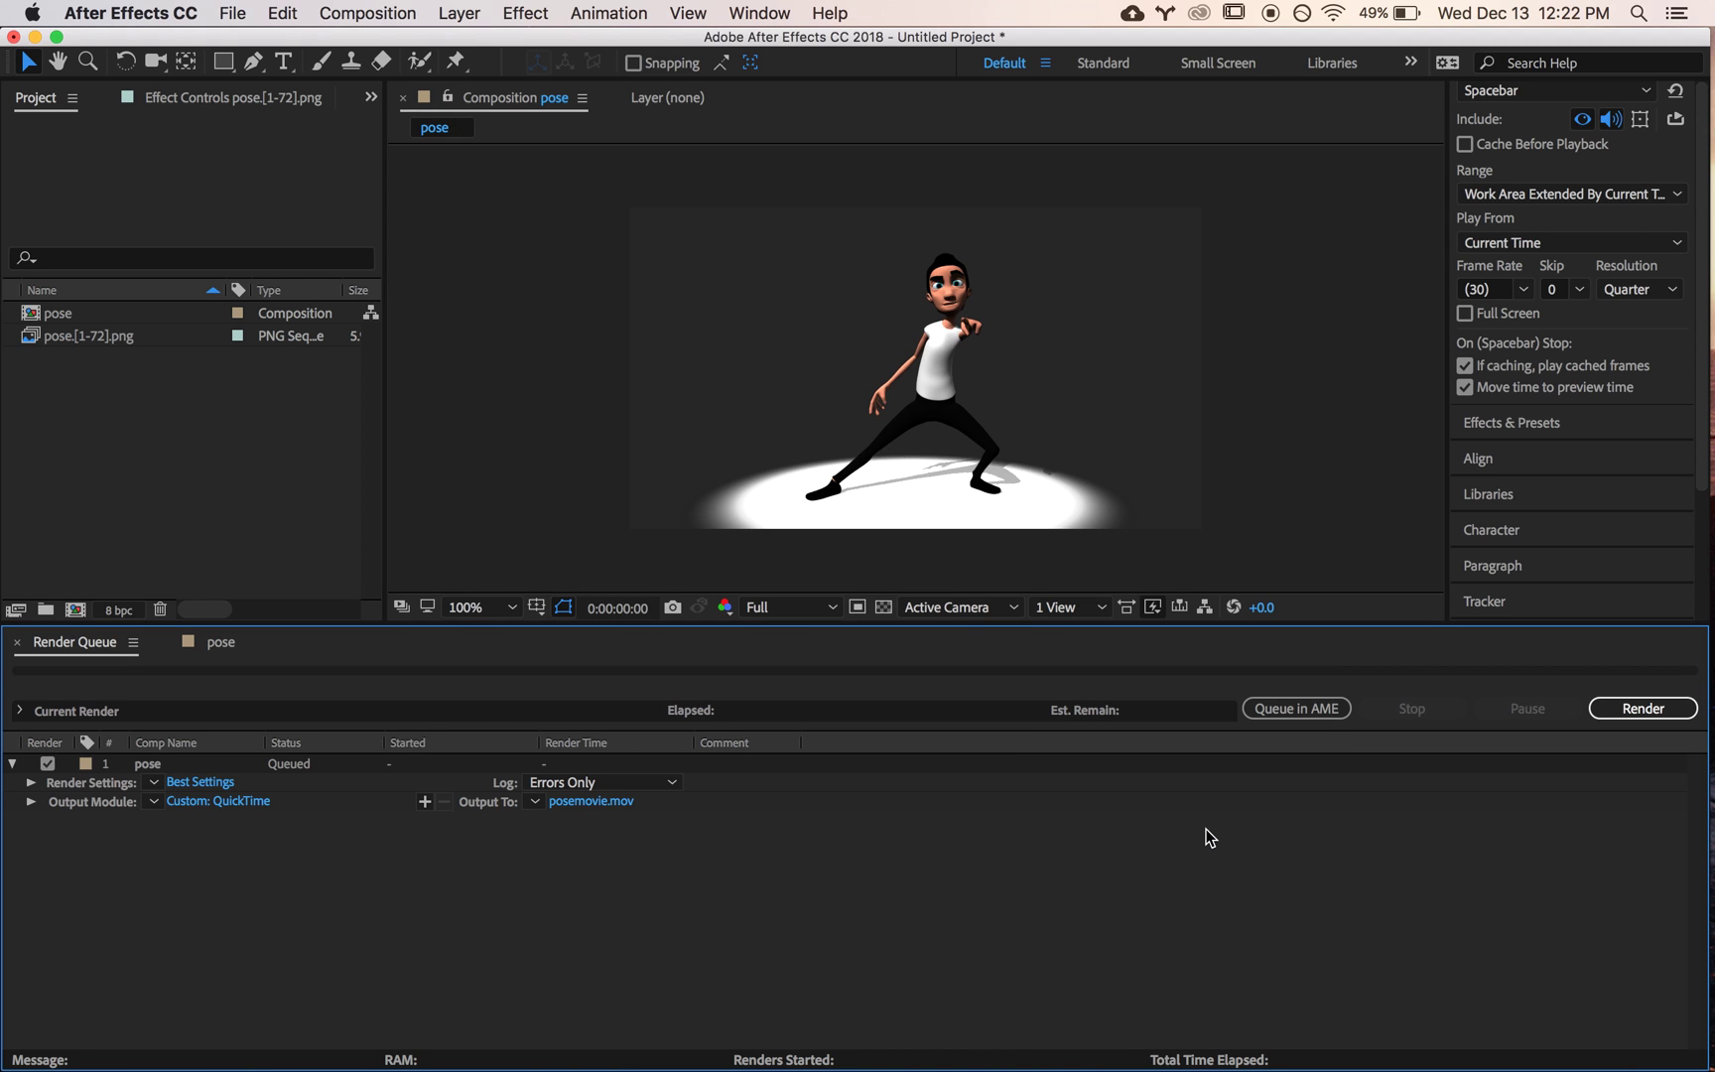
pyautogui.click(1611, 714)
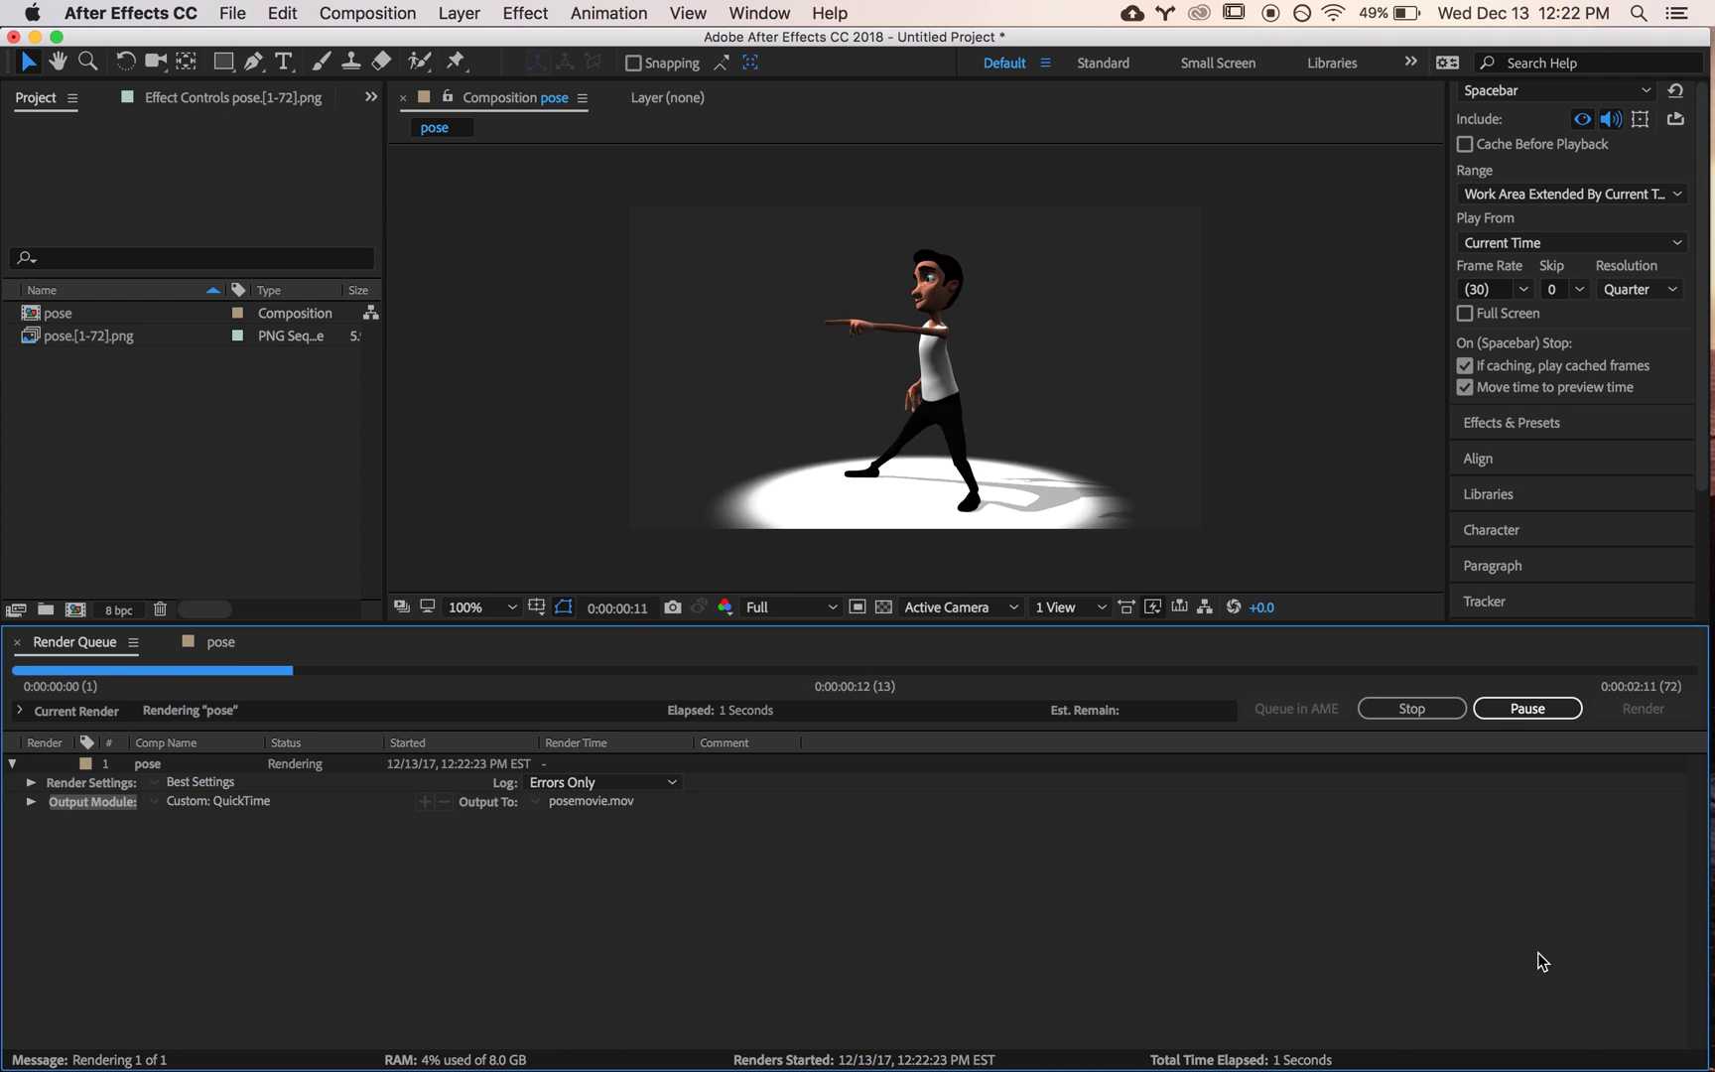